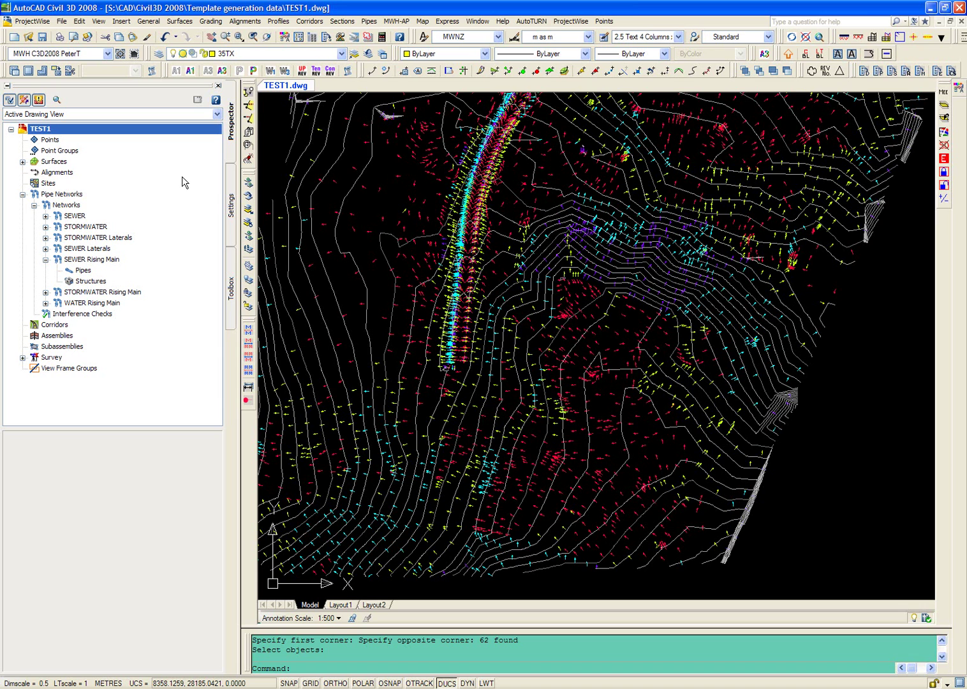
# Collapse the SEWER Rising Main network branch in the Prospector tree.
pyautogui.click(45, 259)
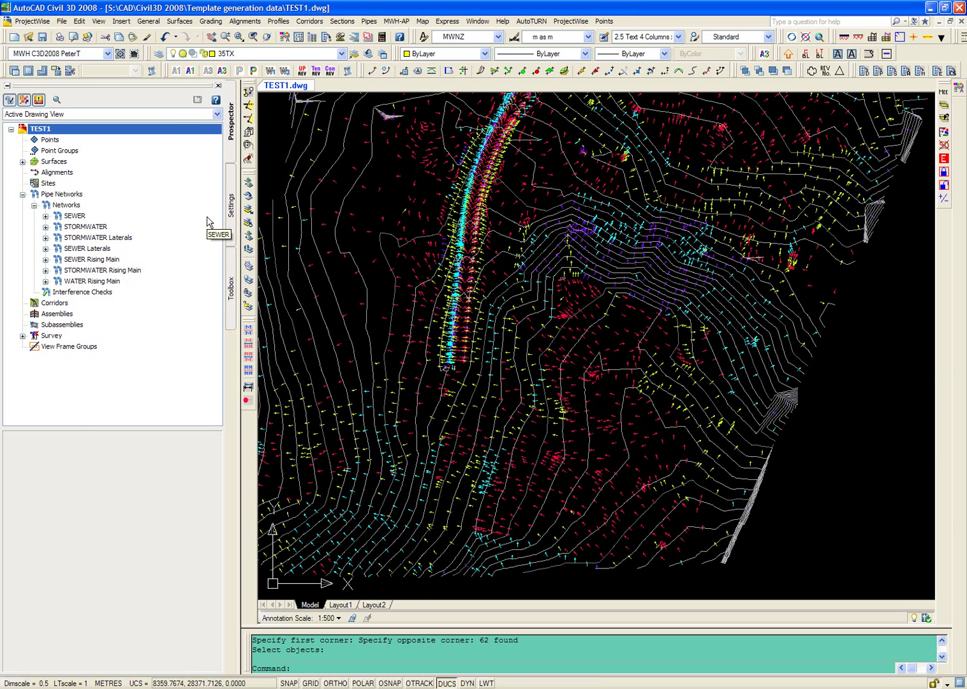
pyautogui.click(231, 206)
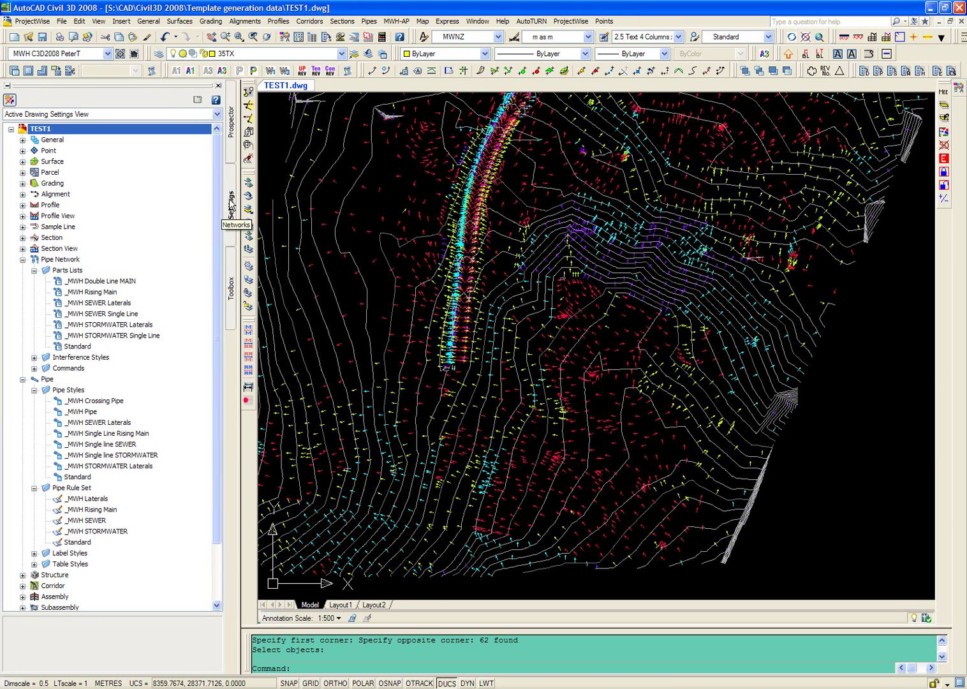
pyautogui.click(114, 509)
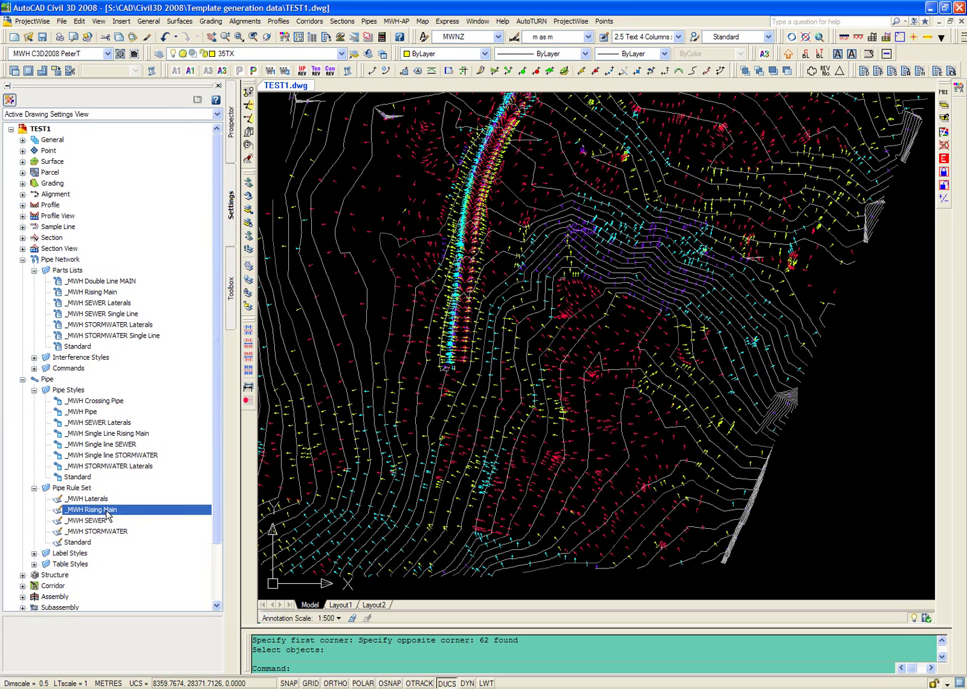
pyautogui.rightClick(121, 510)
pyautogui.click(141, 519)
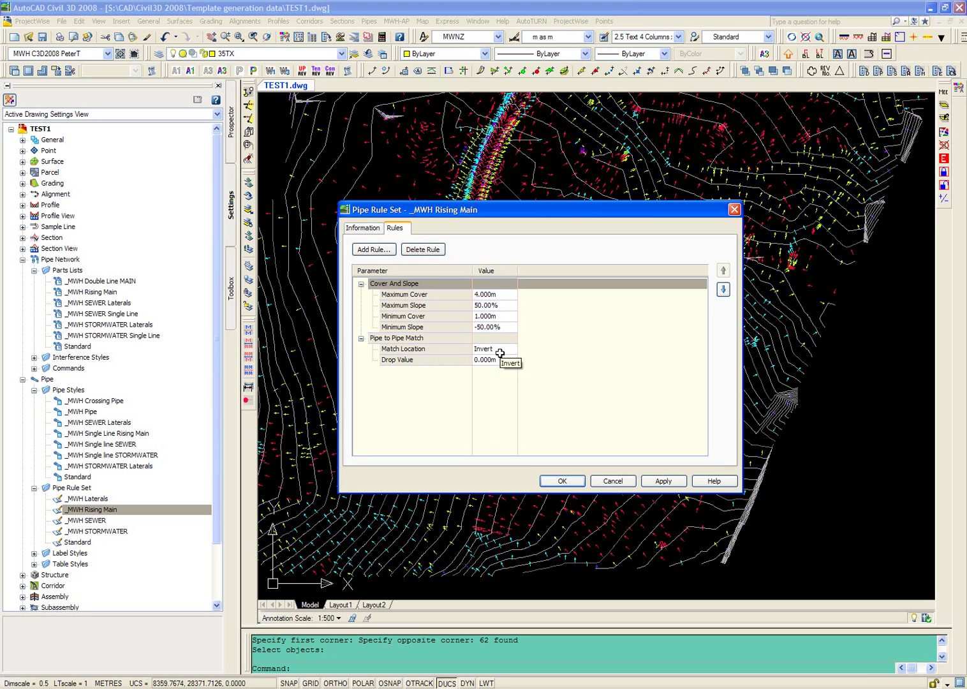
pyautogui.click(512, 350)
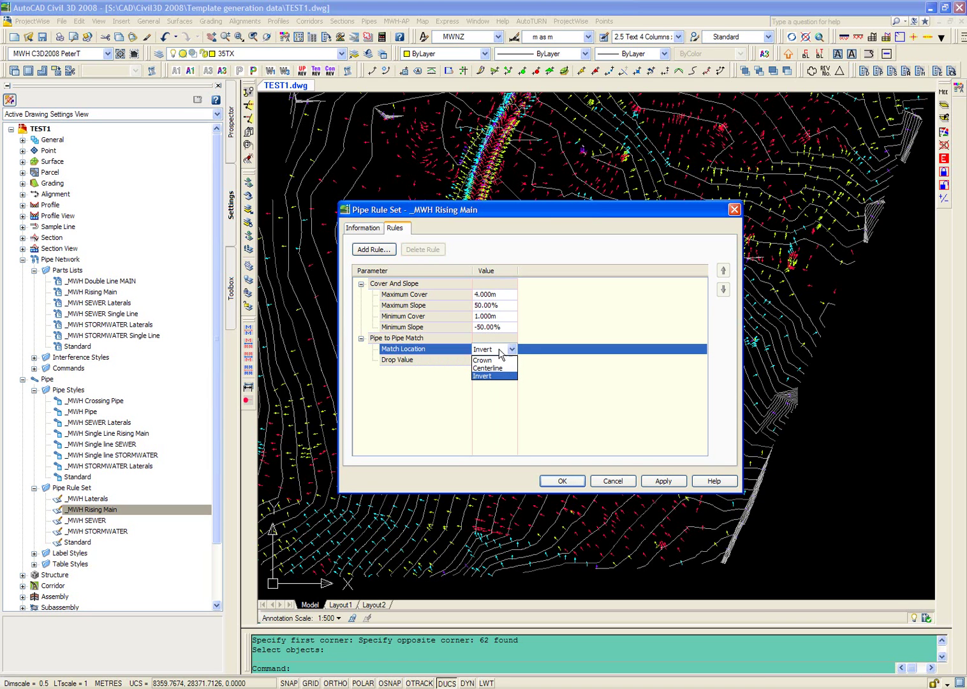
pyautogui.click(501, 355)
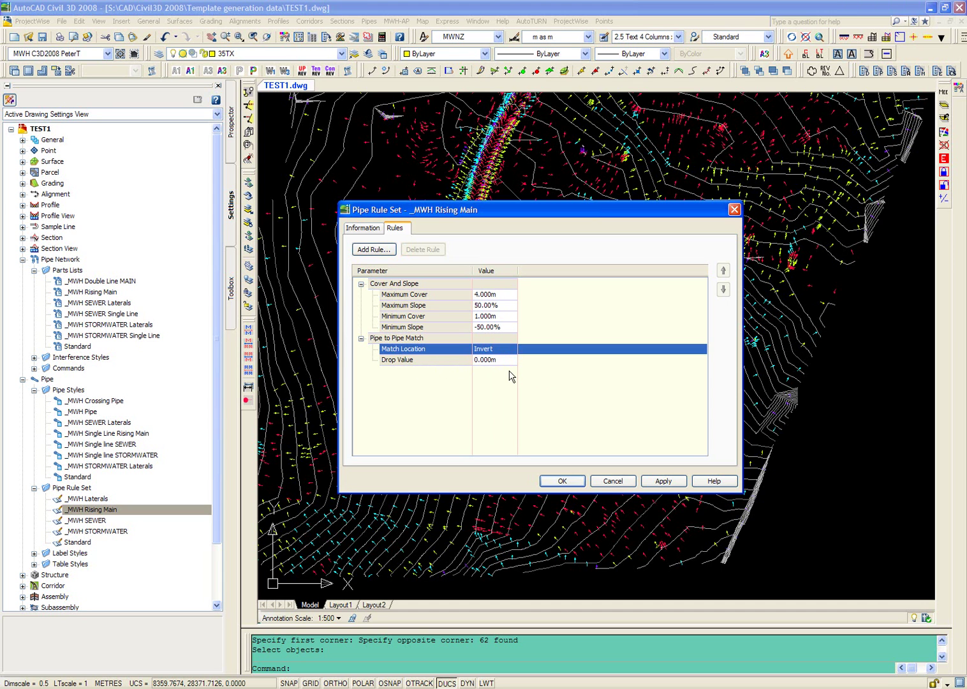
pyautogui.click(570, 480)
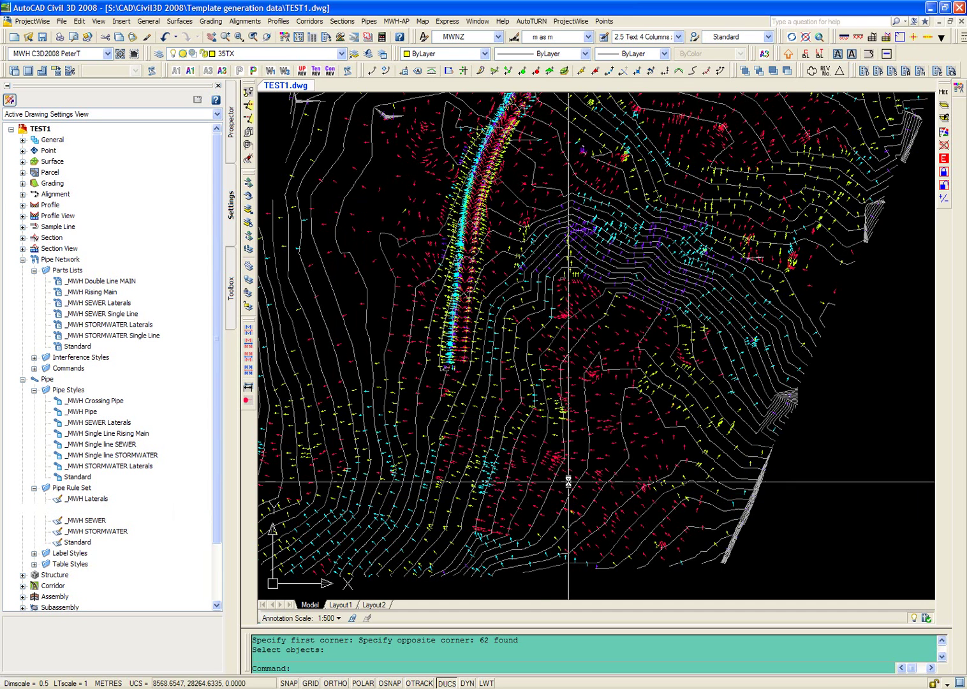
# Start editing the SEWER Rising Main pipe network from the Prospector tree.
pyautogui.click(232, 130)
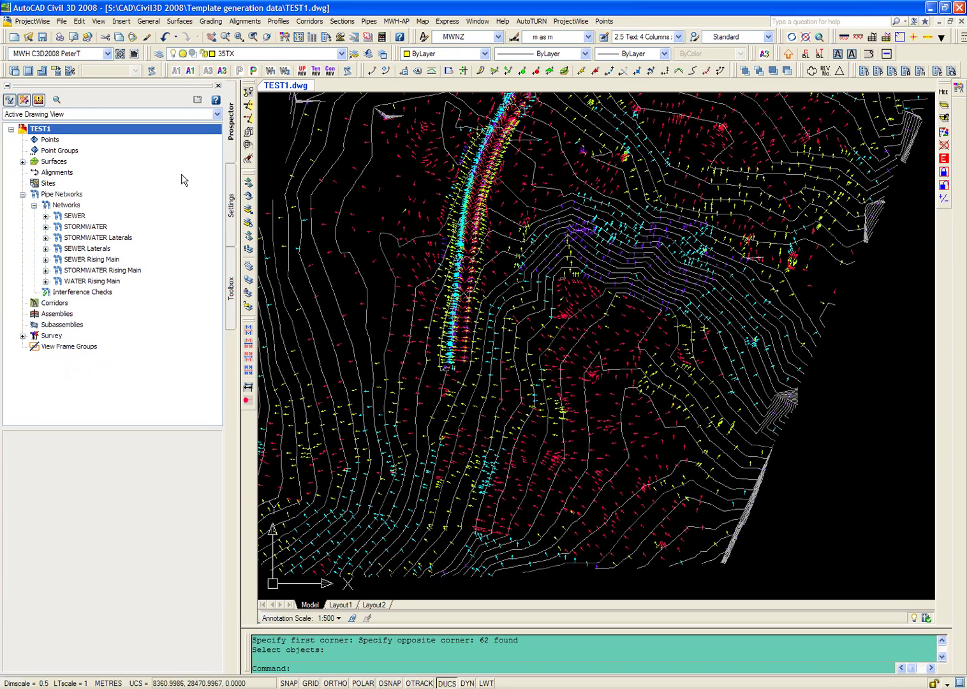
pyautogui.click(96, 262)
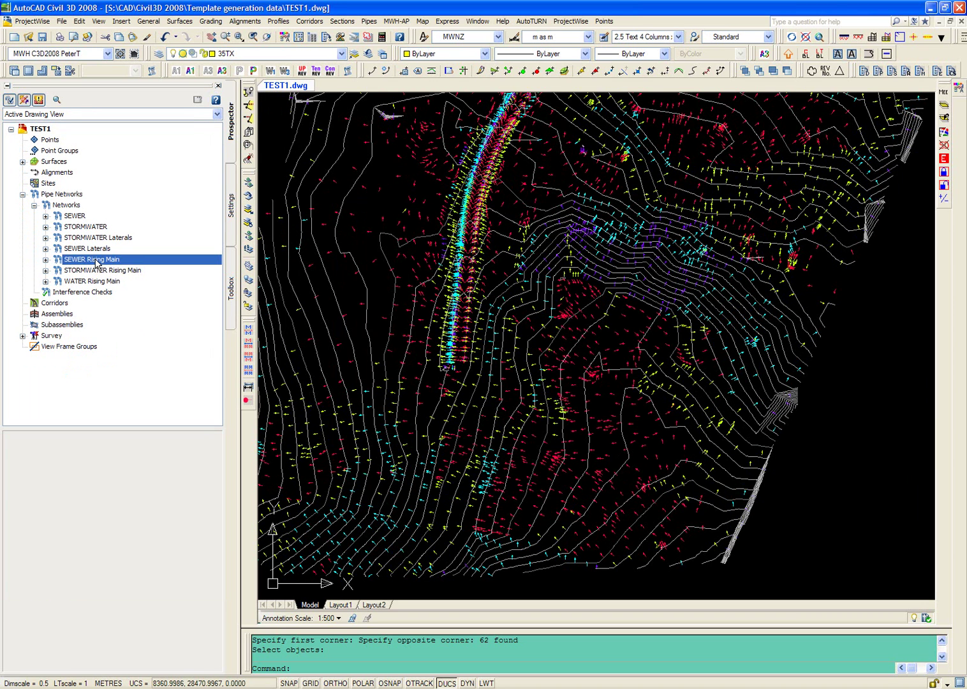
pyautogui.rightClick(96, 263)
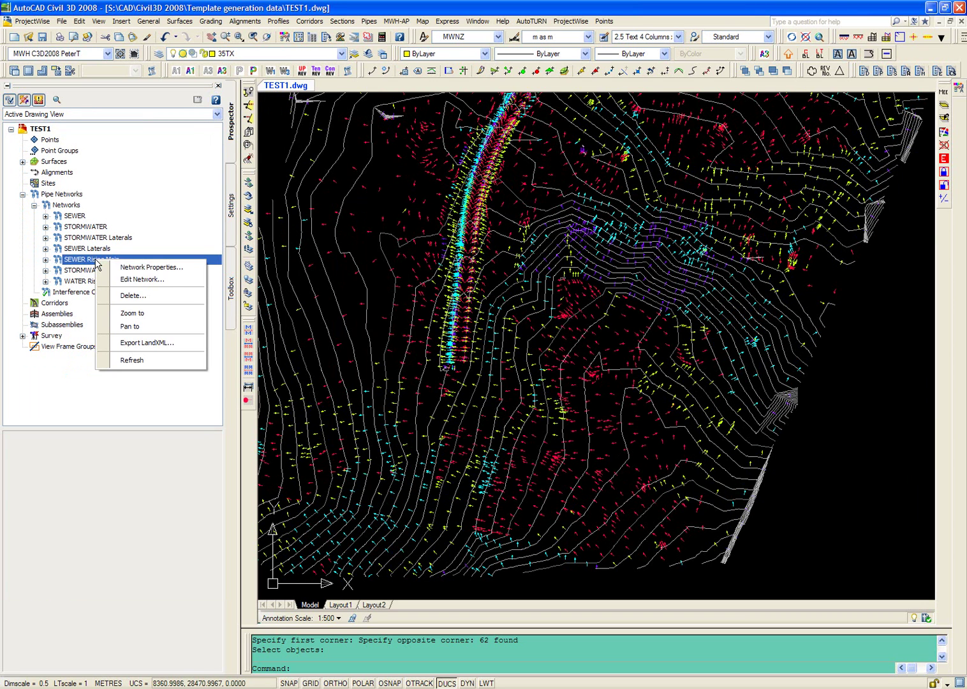
pyautogui.click(141, 280)
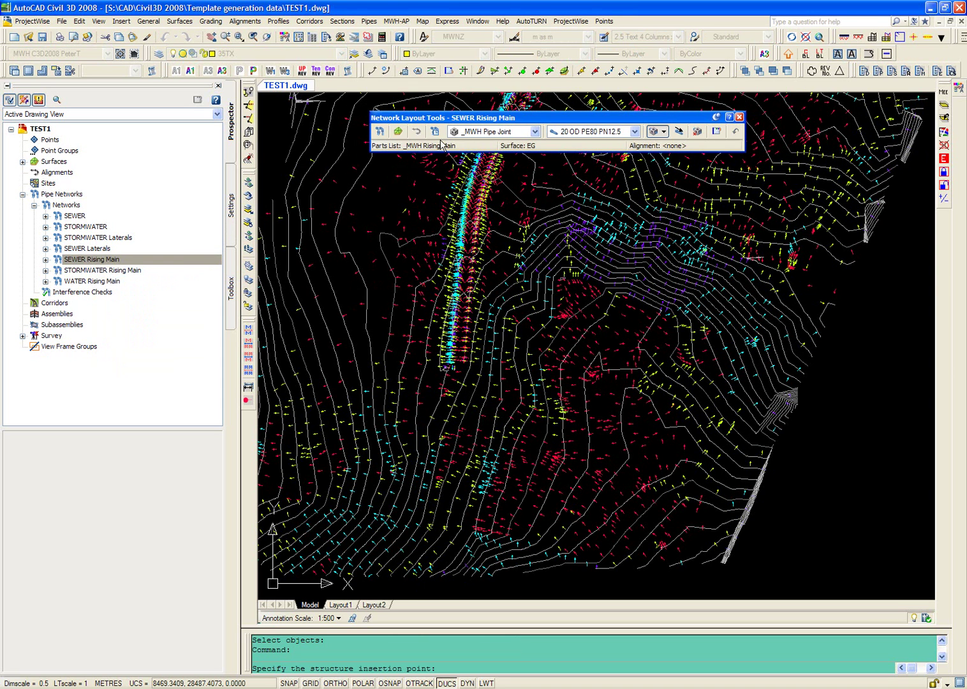
pyautogui.moveTo(546, 121); pyautogui.dragTo(484, 116)
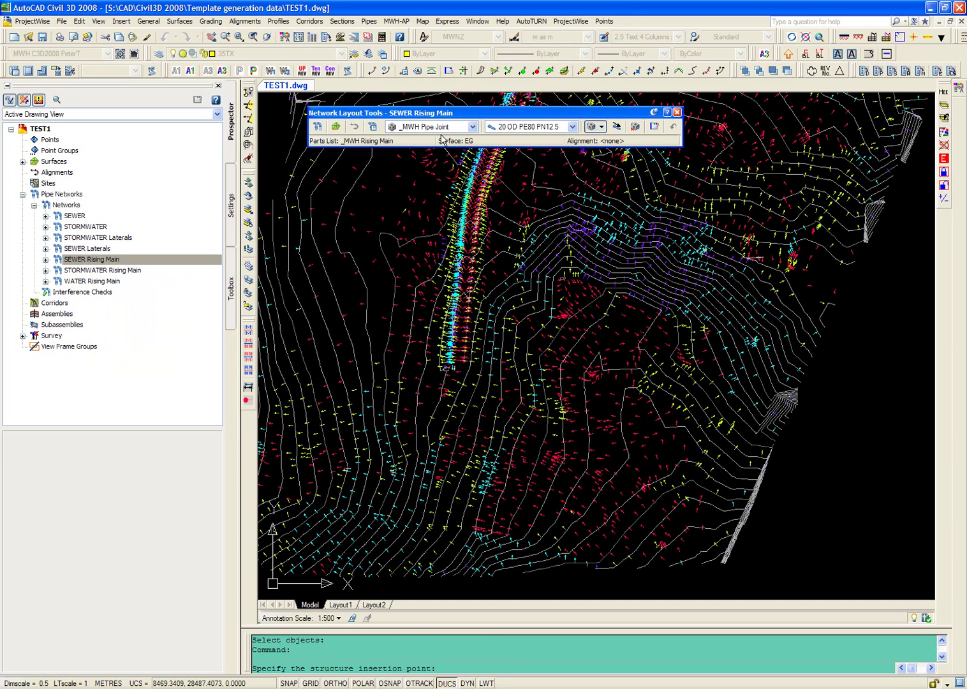
# Choose 225 OD PE80 PN12.5 as the pipe size for the layout.
pyautogui.click(572, 127)
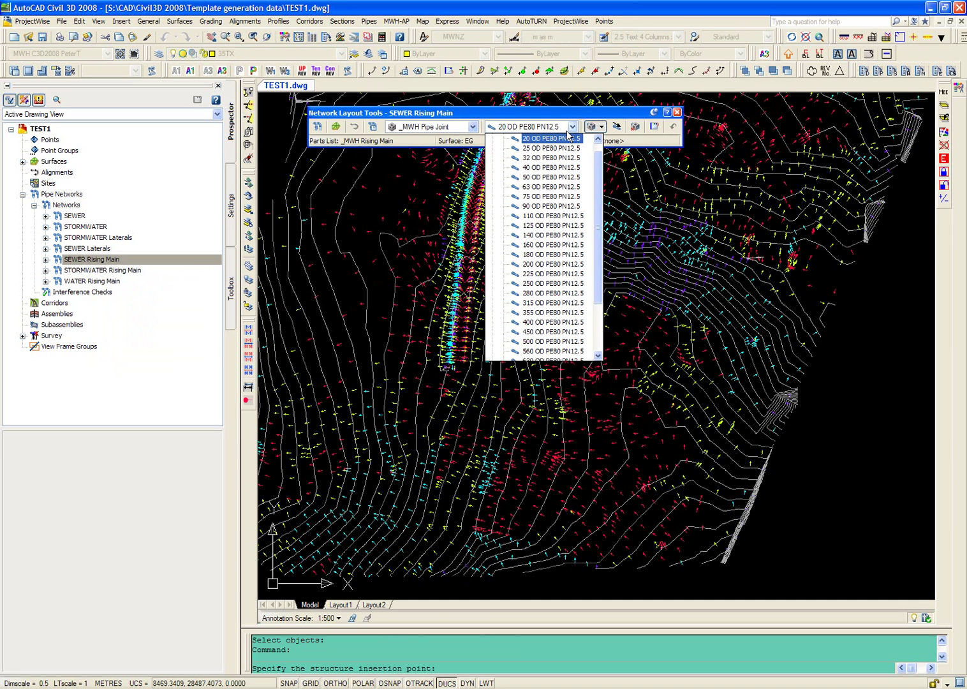
pyautogui.click(565, 279)
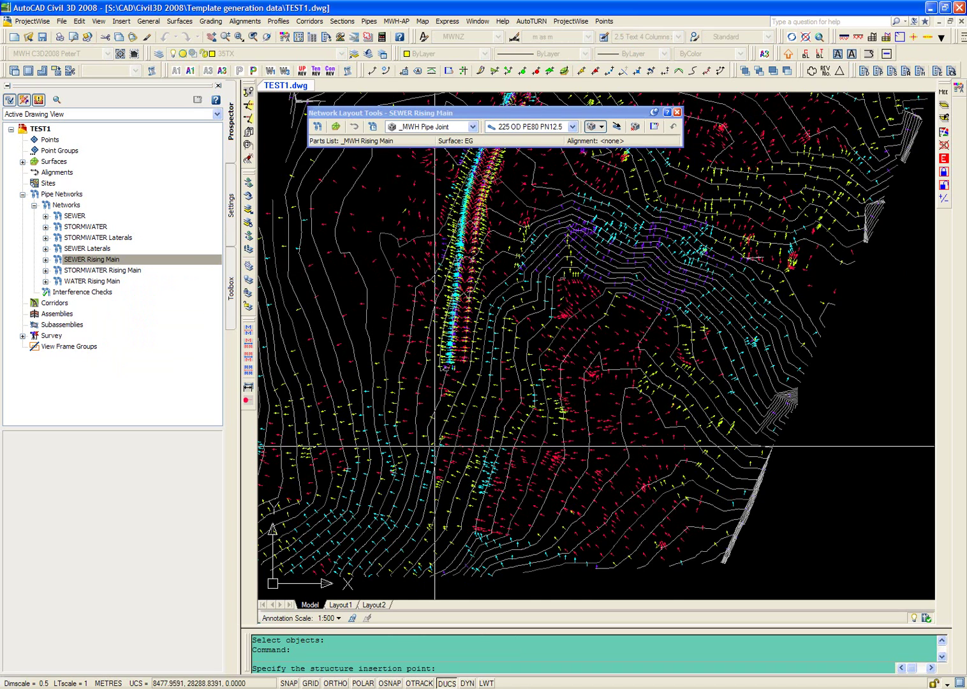
pyautogui.scroll(7, 440, 456)
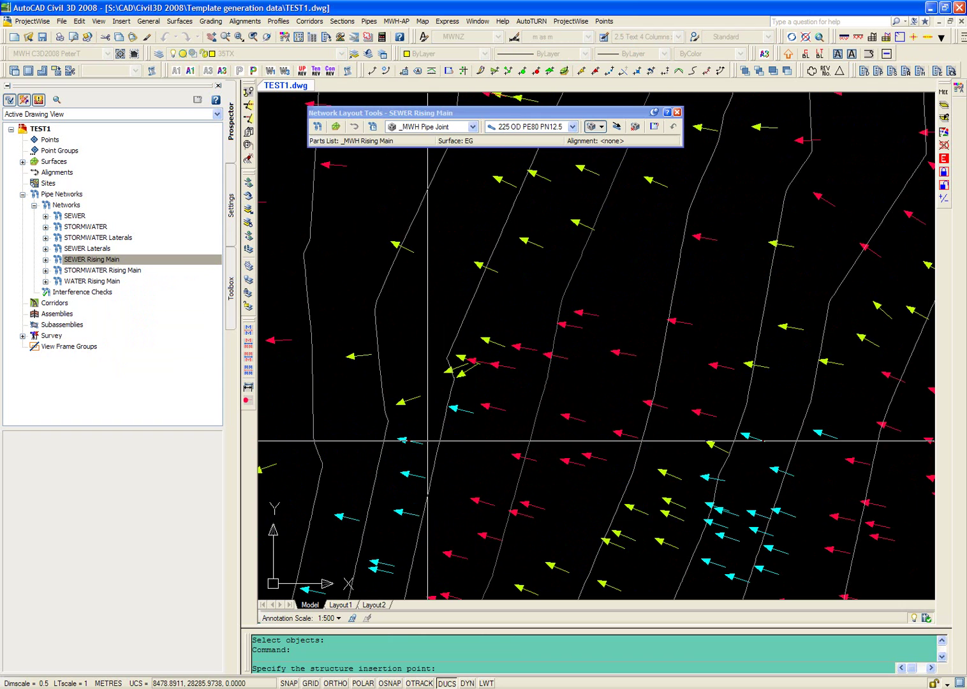
pyautogui.scroll(-4, 453, 348)
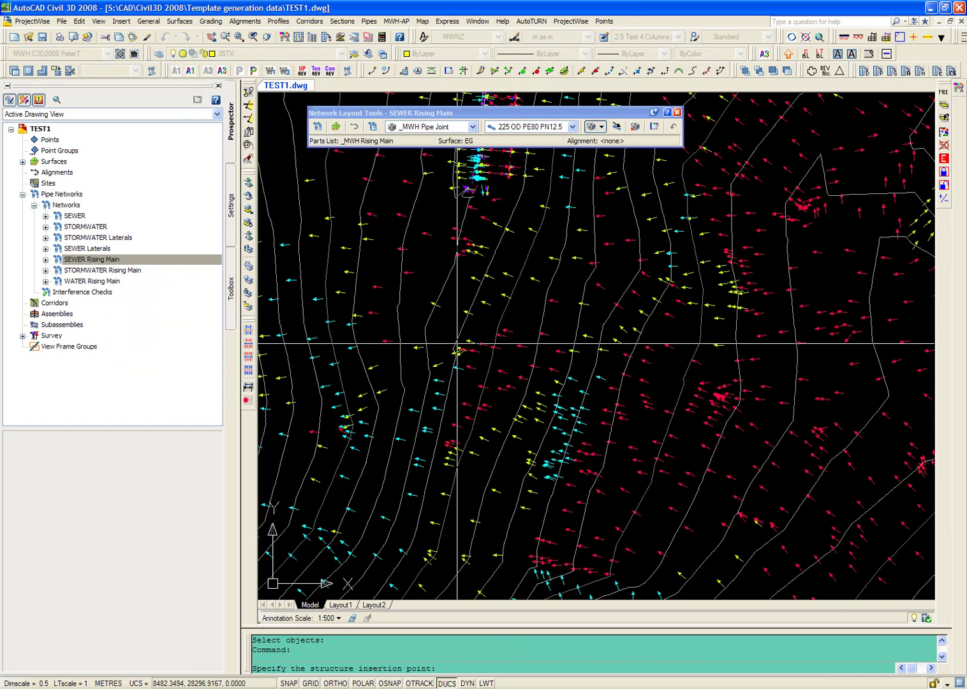
pyautogui.scroll(-1, 447, 364)
pyautogui.scroll(1, 427, 395)
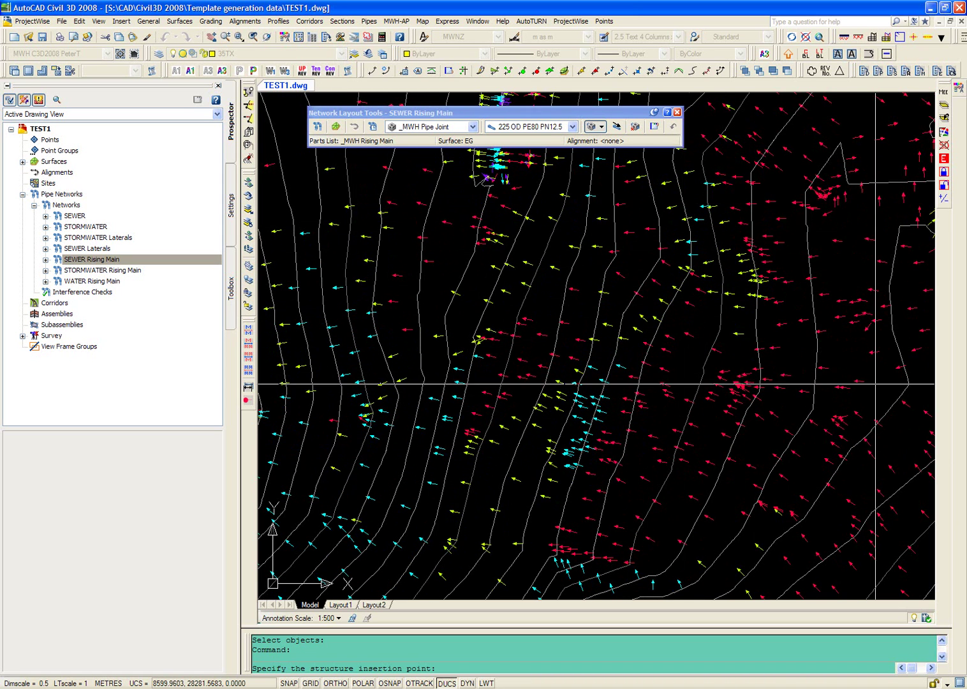
# Place pipes and structures from N24 through N29, joined by pipes P21–P25.
pyautogui.click(601, 126)
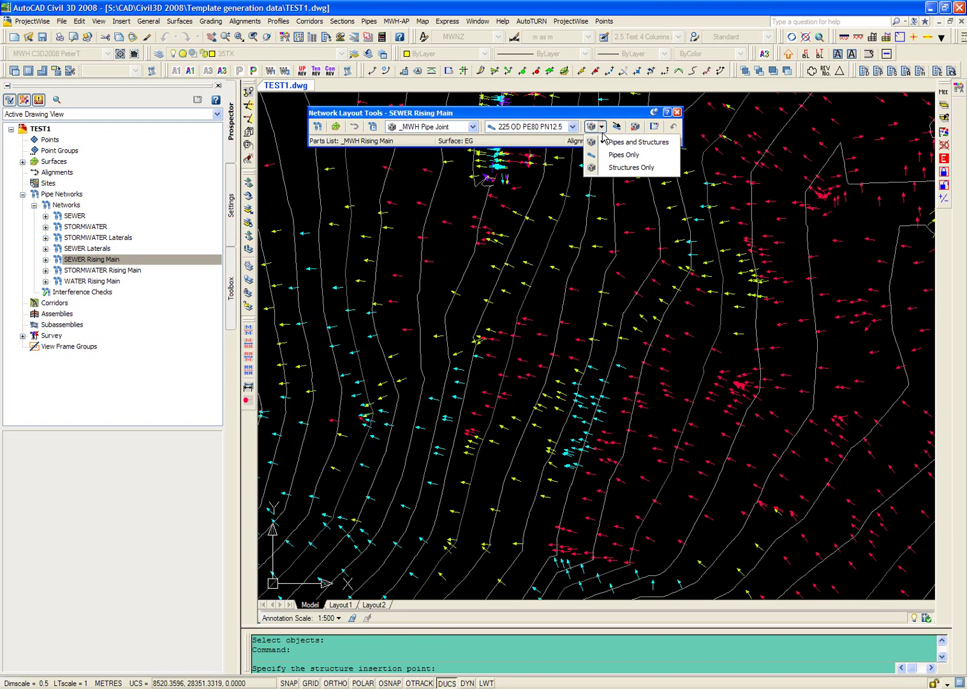
pyautogui.click(616, 143)
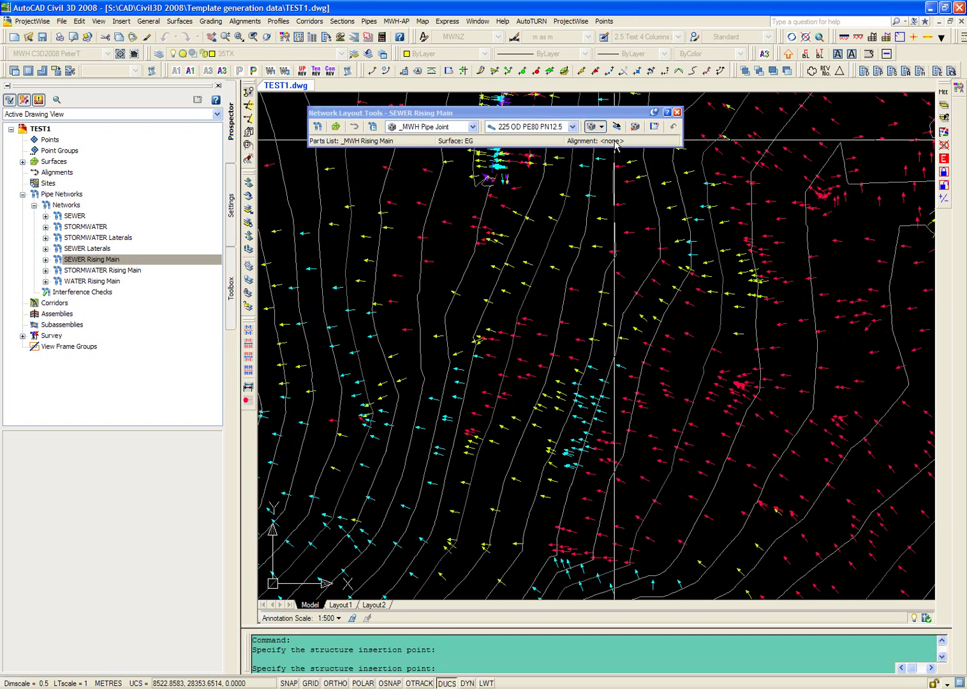
pyautogui.click(316, 427)
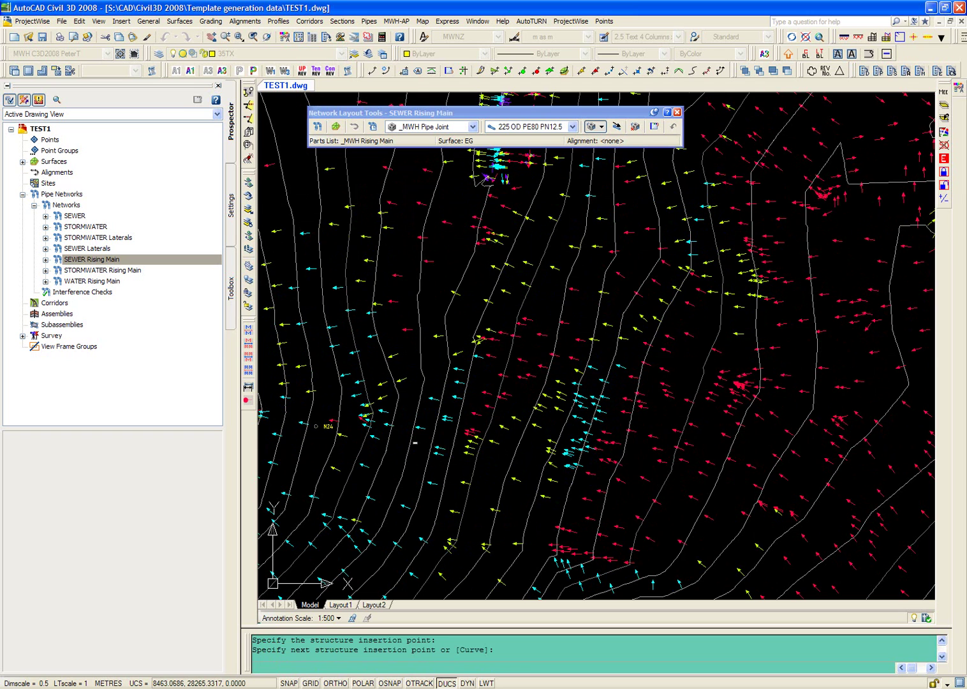
pyautogui.click(418, 438)
pyautogui.click(479, 446)
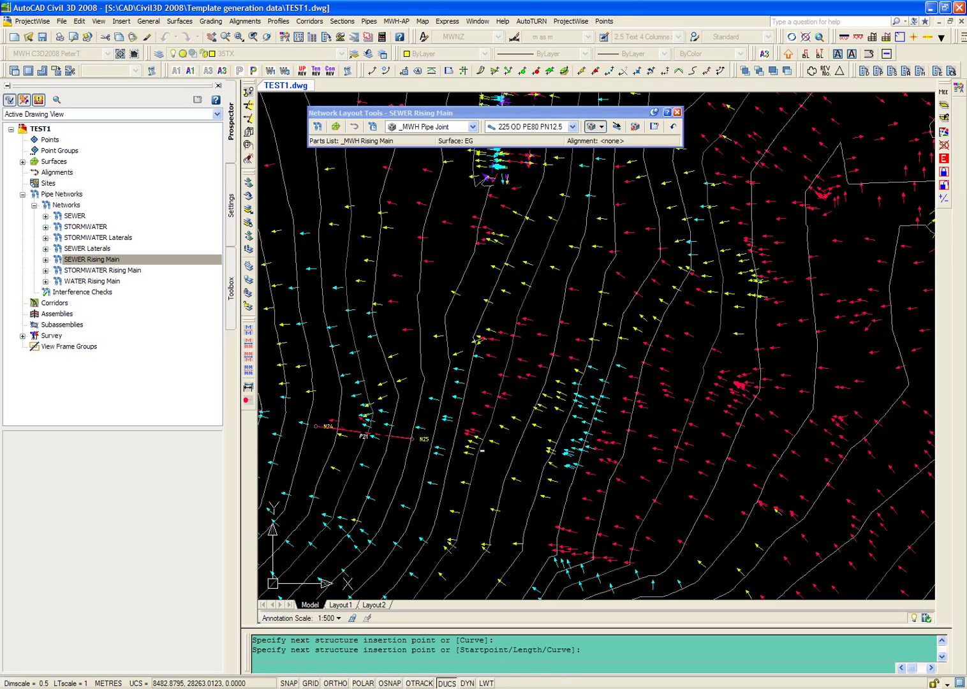
pyautogui.click(582, 458)
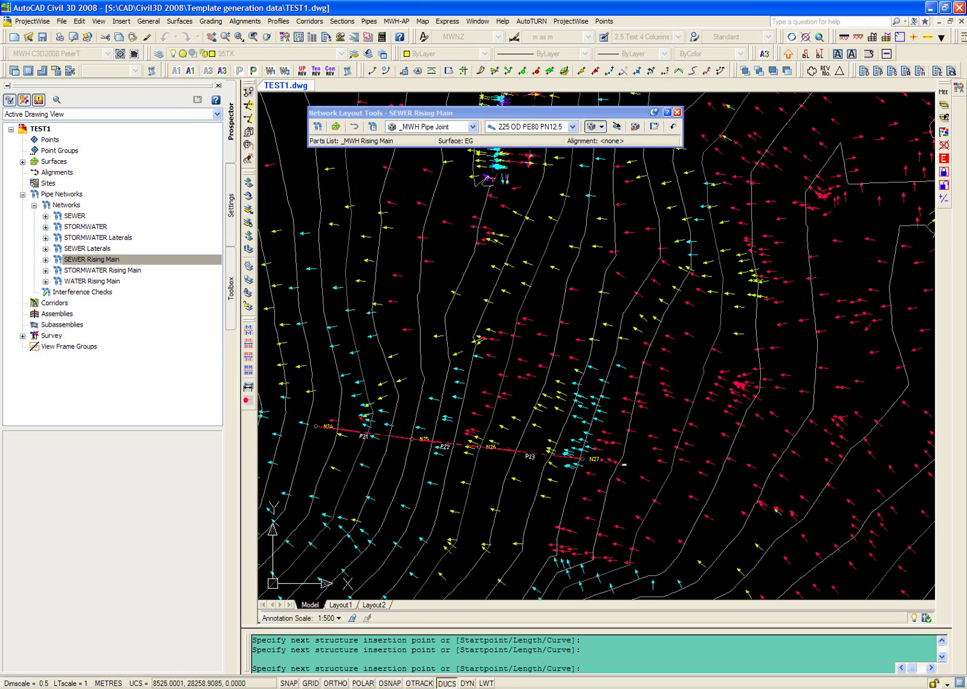
pyautogui.click(622, 460)
pyautogui.click(643, 361)
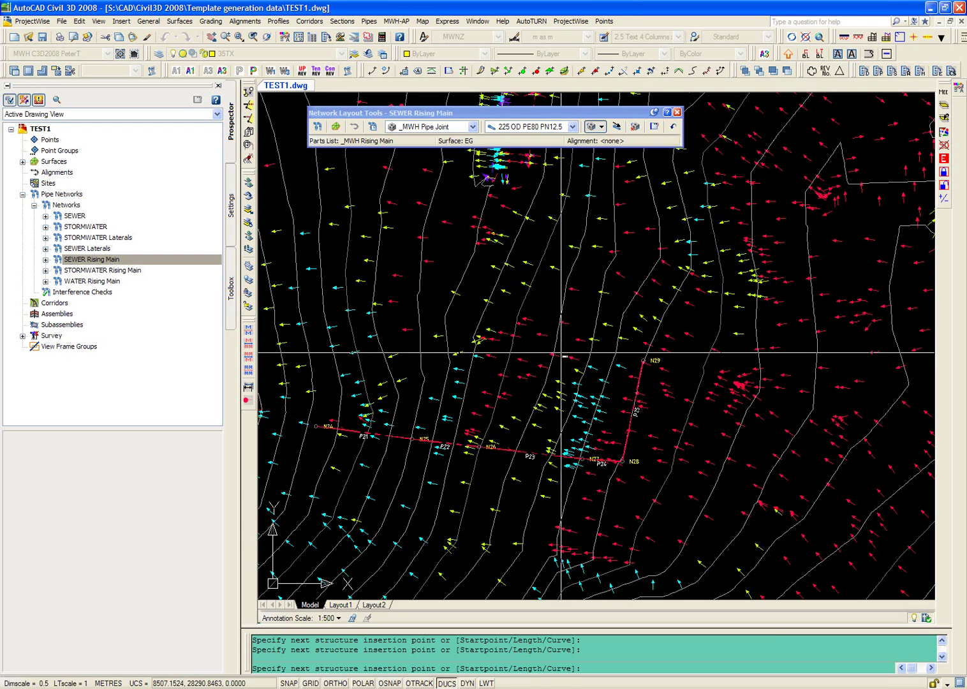
# Continue the run west through structures N30–N34 with pipes P26–P30, then finish.
pyautogui.press('Return')
pyautogui.click(553, 353)
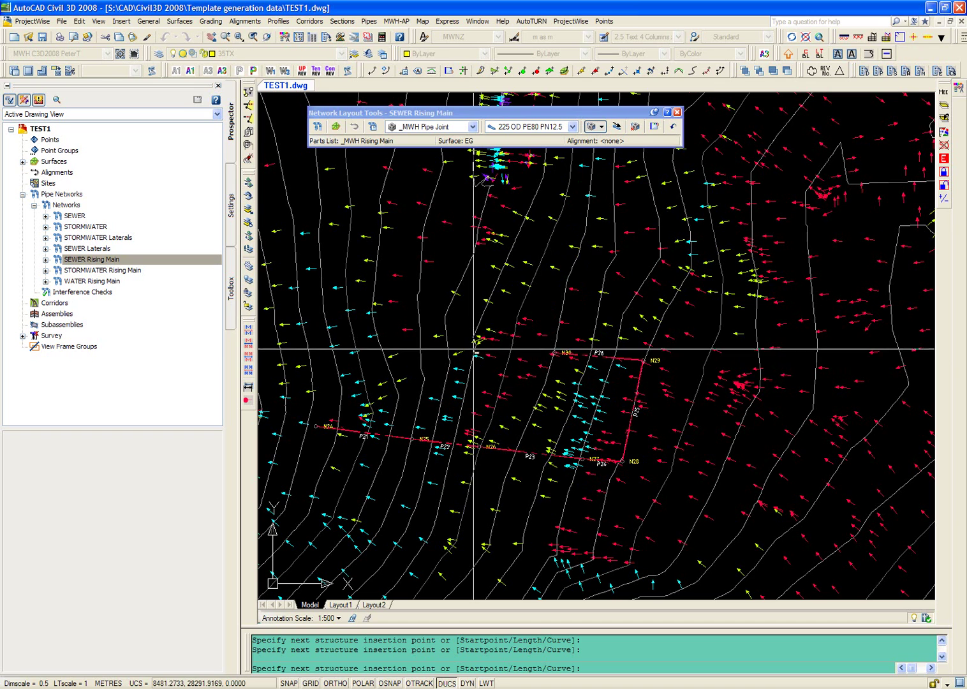
pyautogui.click(472, 347)
pyautogui.click(420, 336)
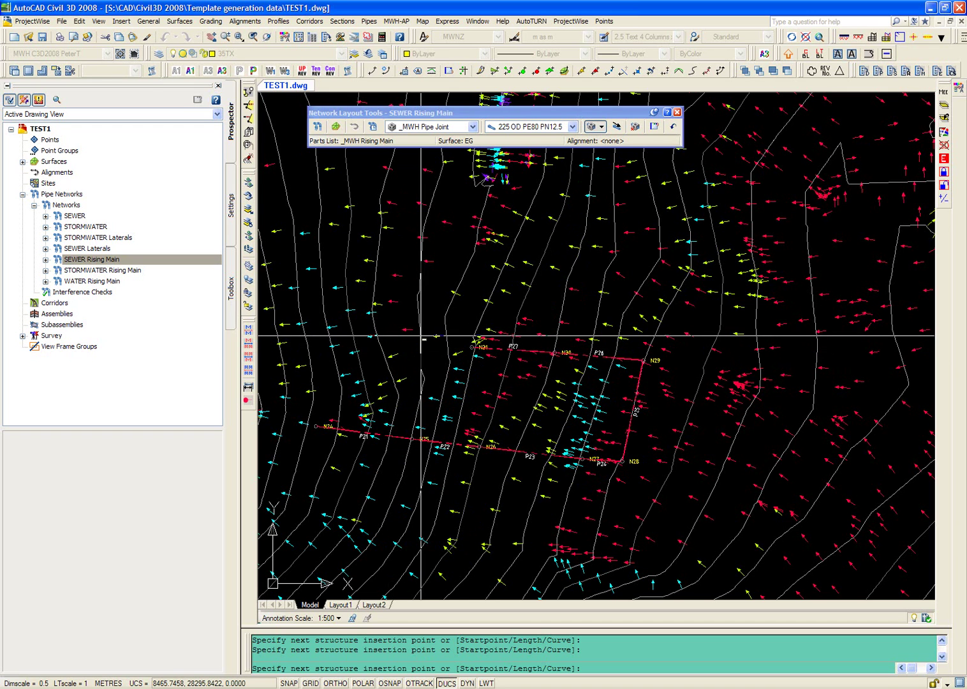
pyautogui.click(373, 326)
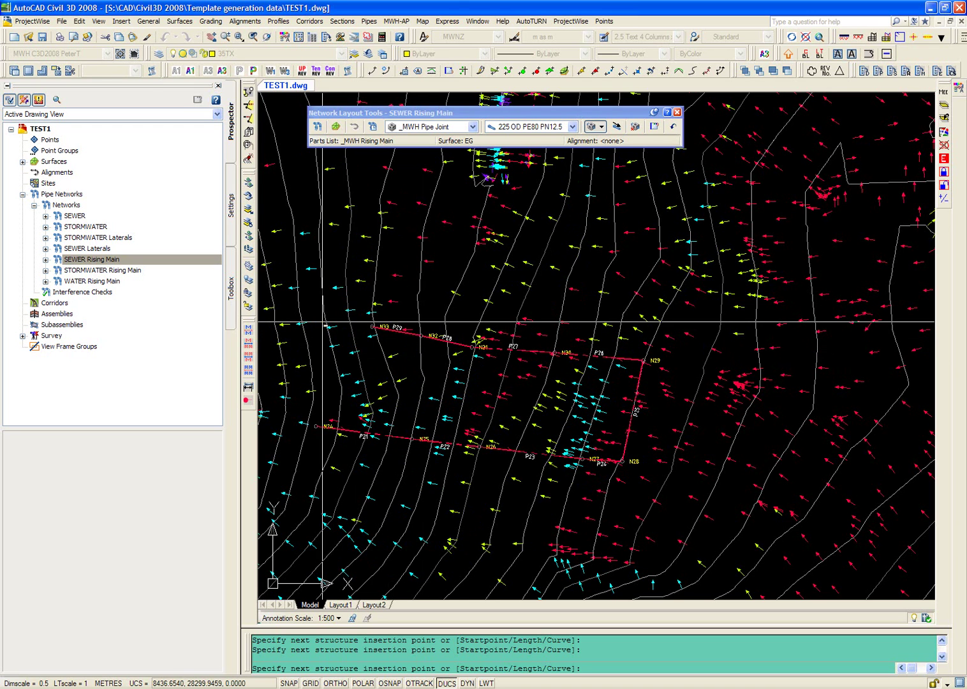
pyautogui.click(350, 314)
pyautogui.press('Return')
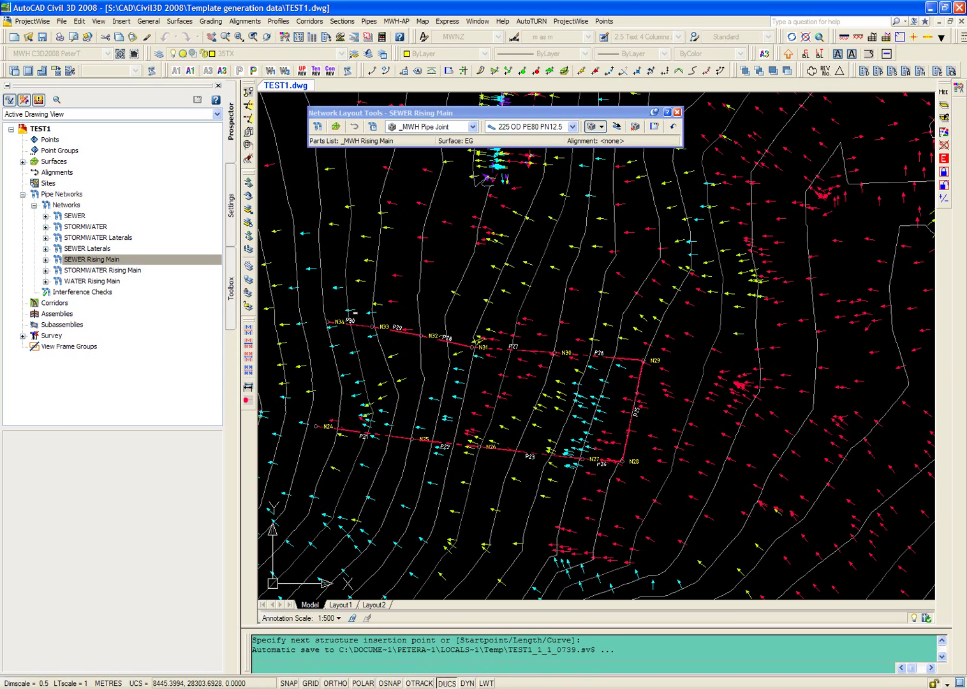
# Create alignment SEWER Rising Main LINE 8 (0–215.74 m) from network parts N24 to N34.
pyautogui.click(369, 21)
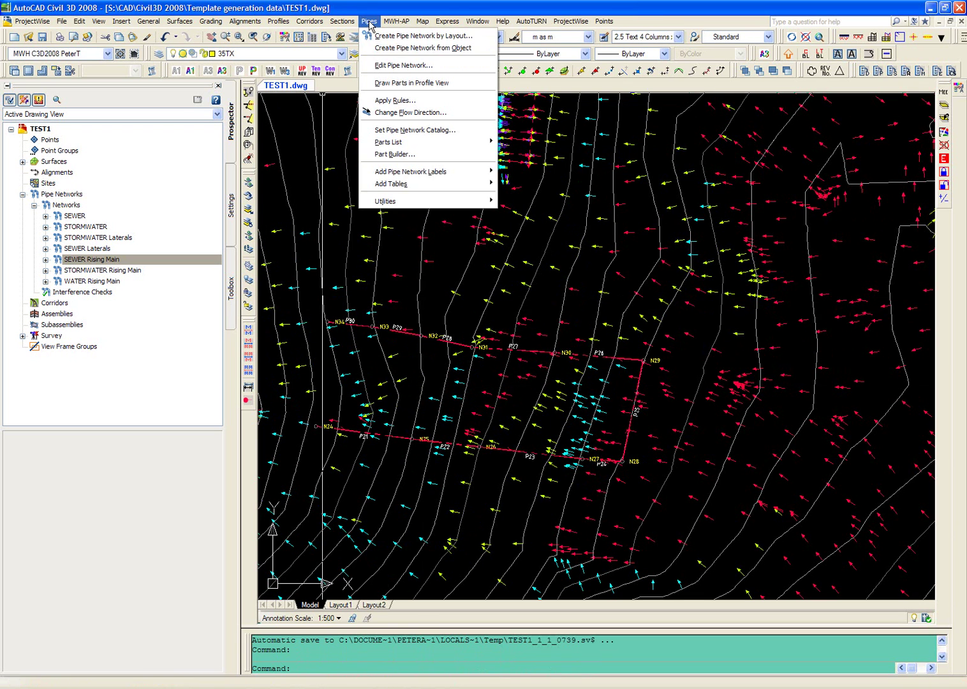
pyautogui.moveTo(396, 203)
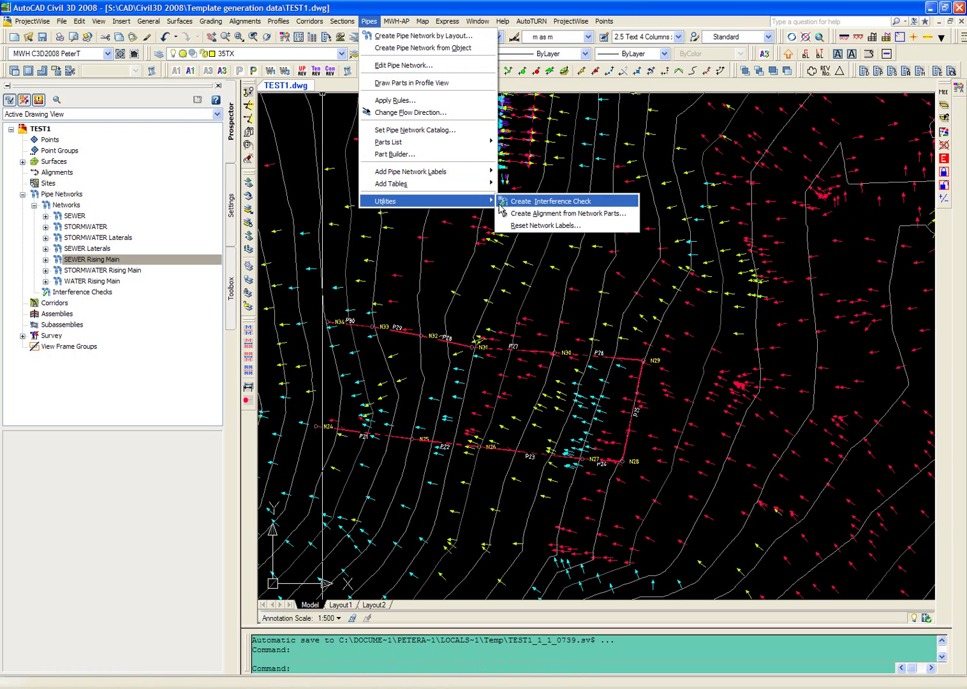
pyautogui.click(521, 213)
pyautogui.scroll(5, 326, 421)
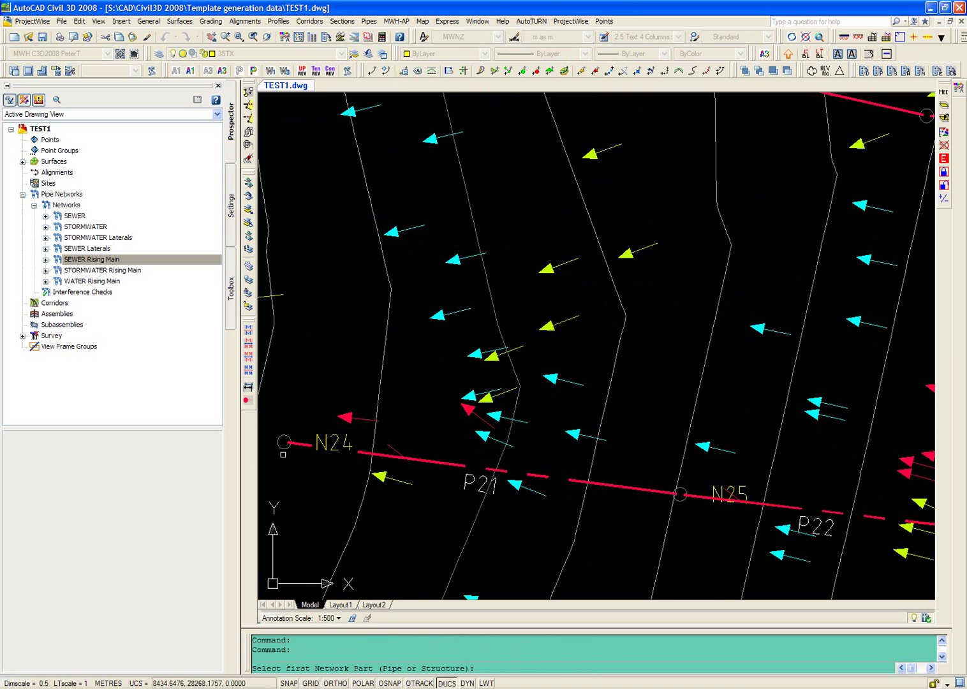
pyautogui.click(285, 450)
pyautogui.moveTo(341, 276)
pyautogui.mouseDown(button='middle')
pyautogui.moveTo(345, 397)
pyautogui.moveTo(374, 519)
pyautogui.mouseUp(button='middle')
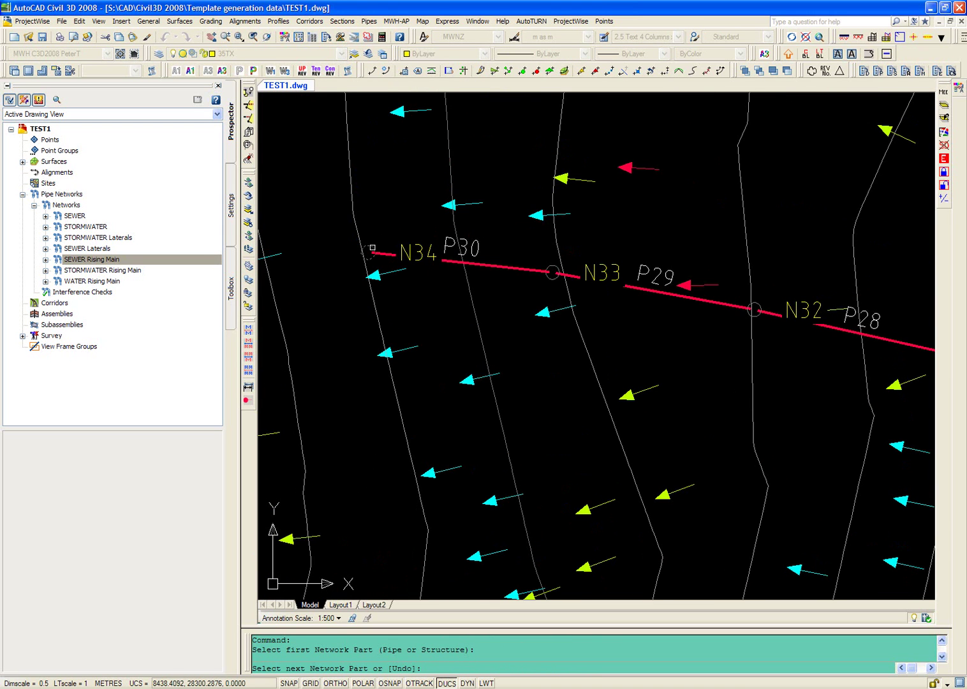
pyautogui.click(371, 250)
pyautogui.press('Return')
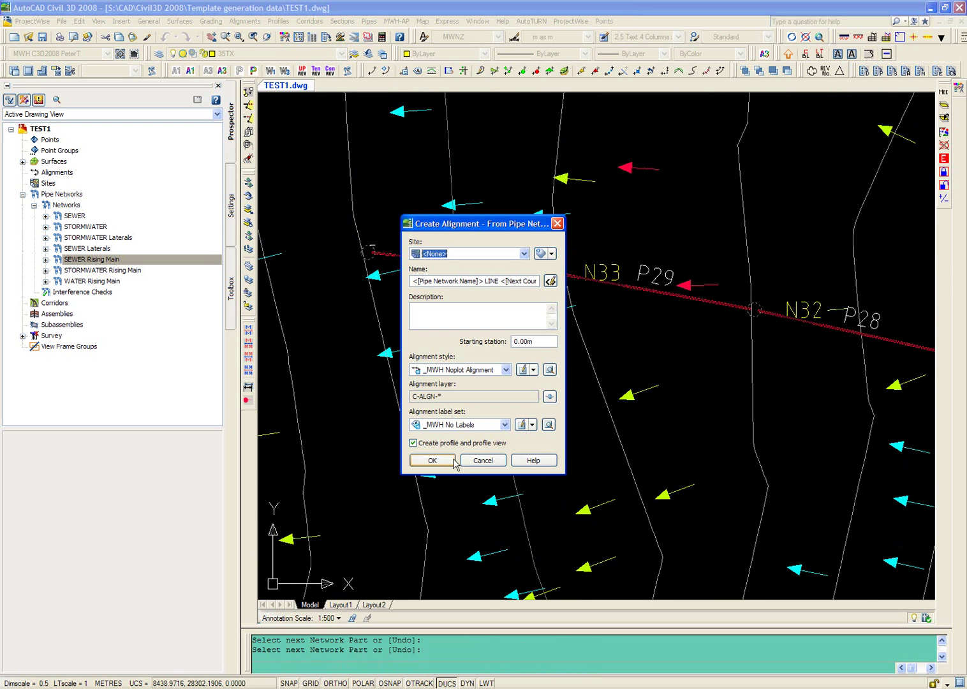
pyautogui.click(433, 461)
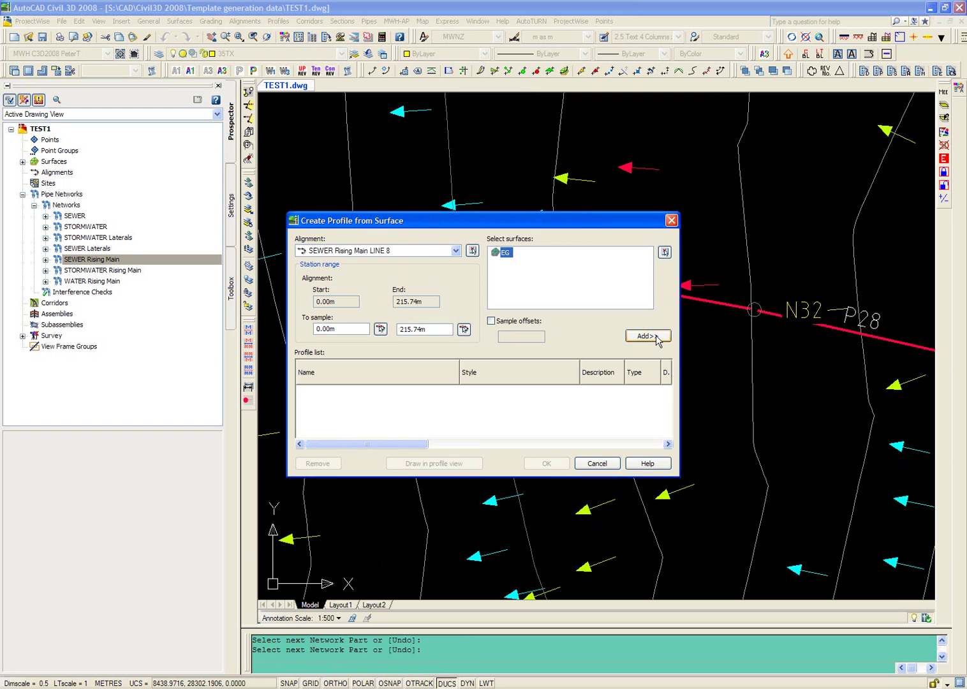
# Add the EG surface profile and set up a profile view with user-specified height from 451 m.
pyautogui.click(657, 340)
pyautogui.click(443, 464)
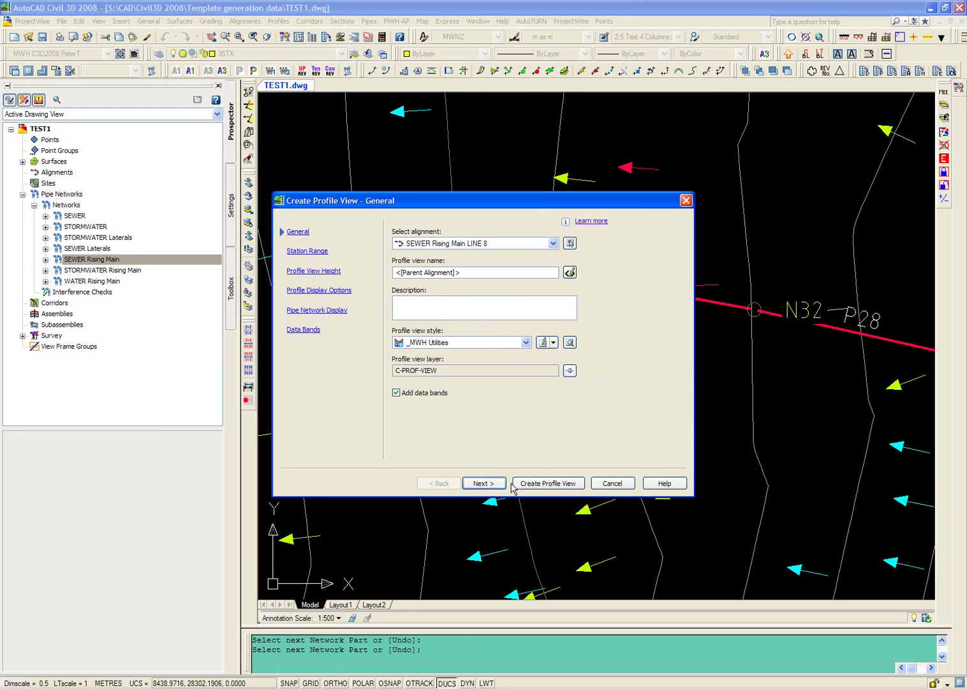
pyautogui.click(494, 487)
pyautogui.click(486, 483)
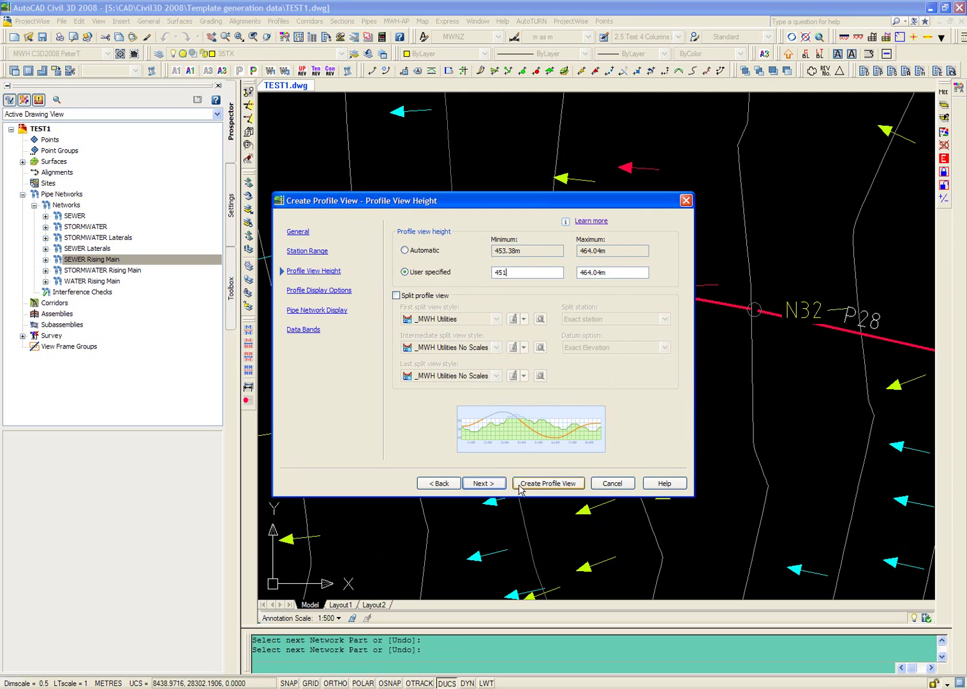
pyautogui.click(497, 486)
# Set the first three data bands' source to SEWER Rising Main.
pyautogui.click(497, 486)
pyautogui.click(497, 487)
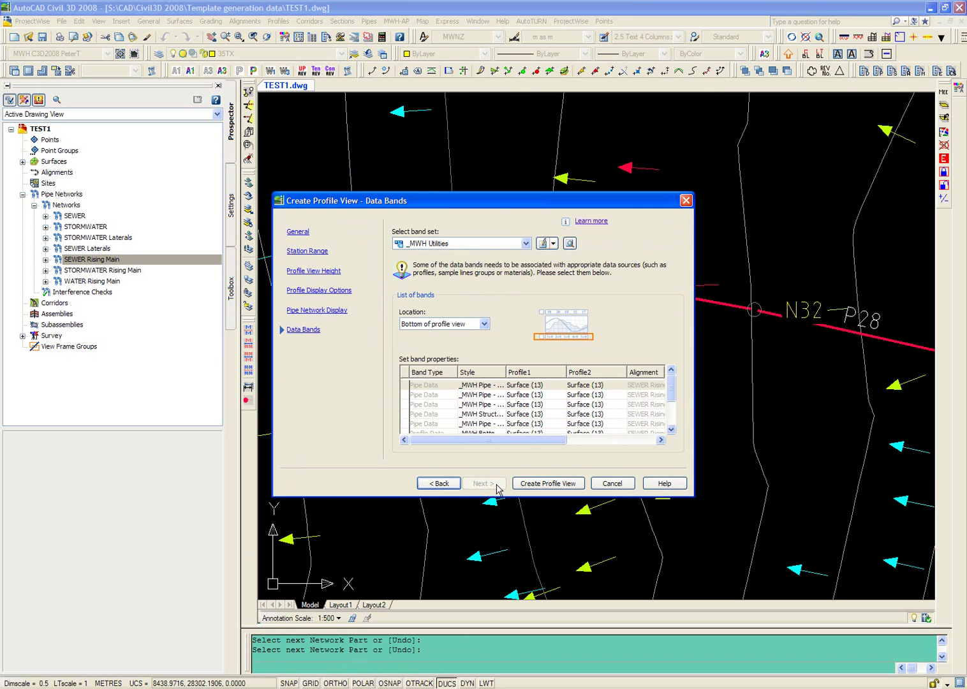
pyautogui.moveTo(511, 440); pyautogui.dragTo(628, 442)
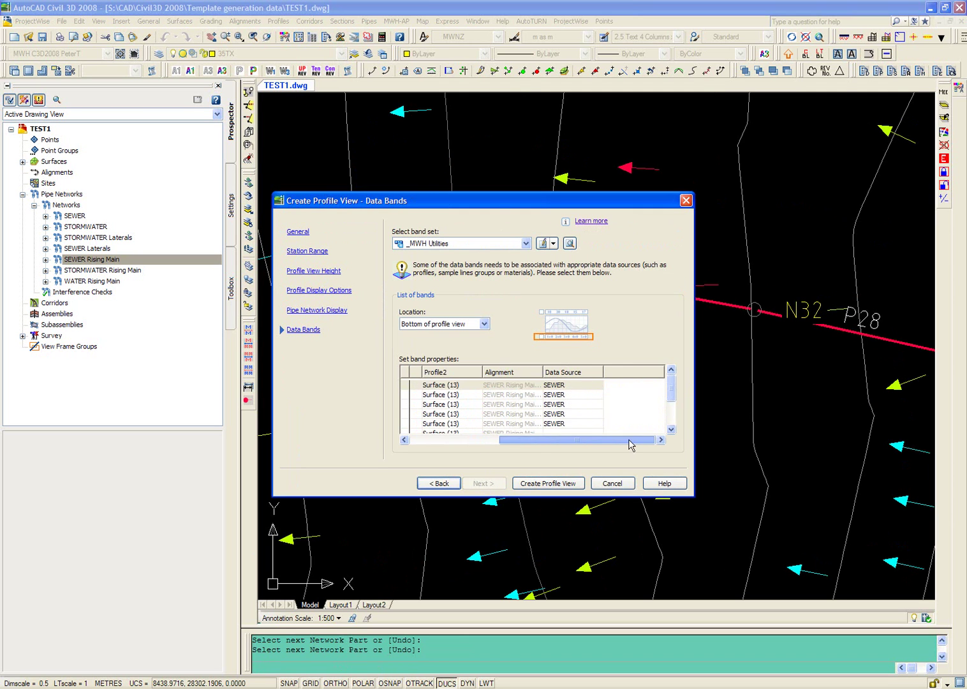
pyautogui.click(584, 387)
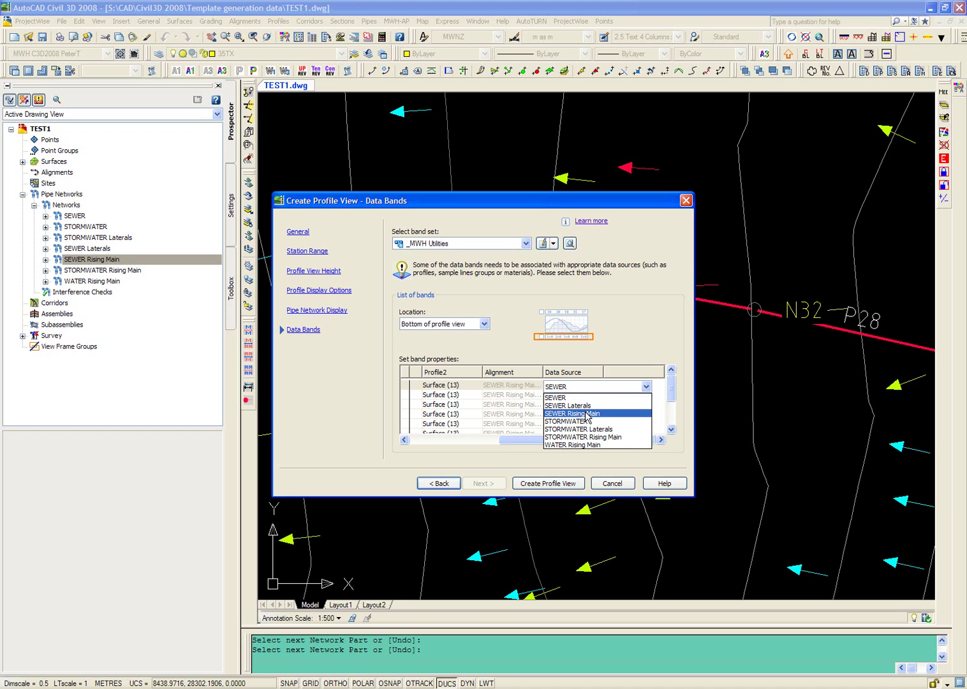
pyautogui.click(584, 410)
pyautogui.click(582, 397)
pyautogui.click(581, 396)
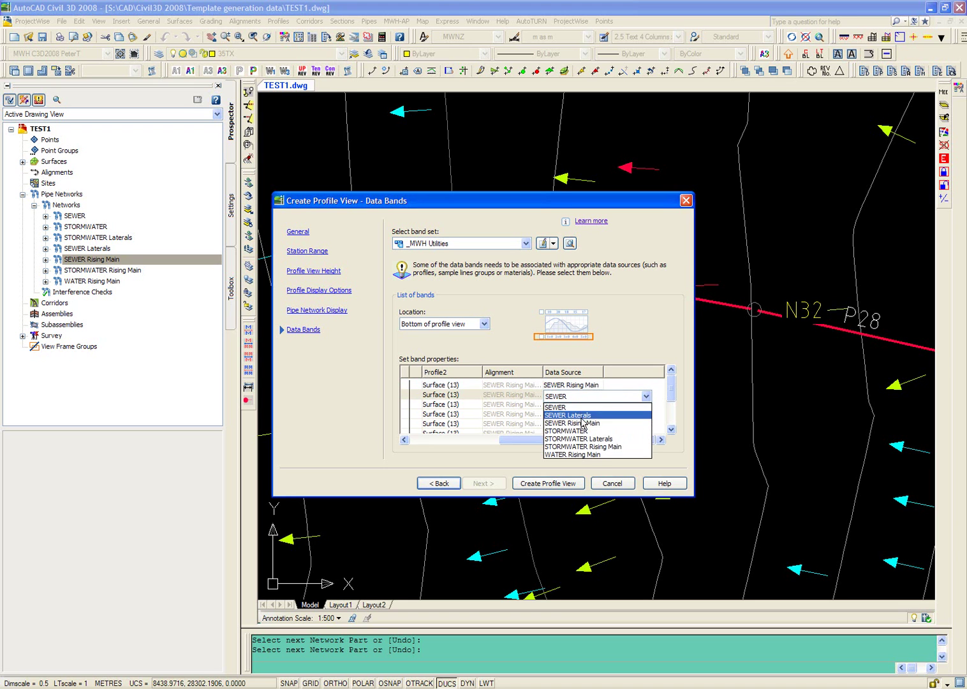
pyautogui.click(582, 420)
pyautogui.click(582, 406)
pyautogui.click(581, 406)
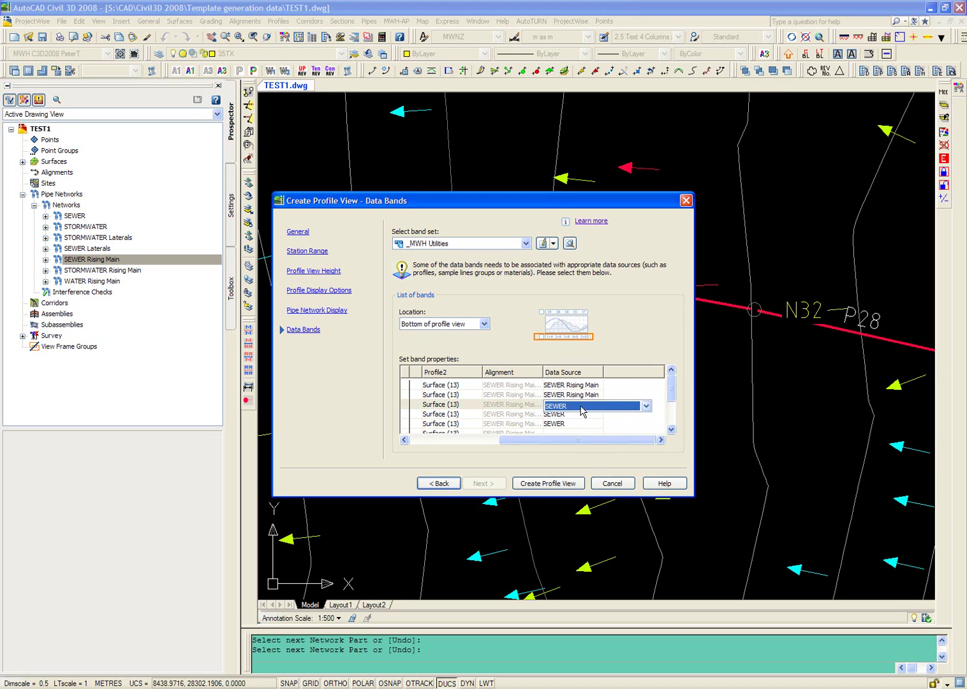
pyautogui.click(583, 408)
pyautogui.click(580, 433)
# Set the fourth and fifth bands' source to SEWER Rising Main and create the profile view.
pyautogui.click(581, 414)
pyautogui.click(581, 415)
pyautogui.click(580, 442)
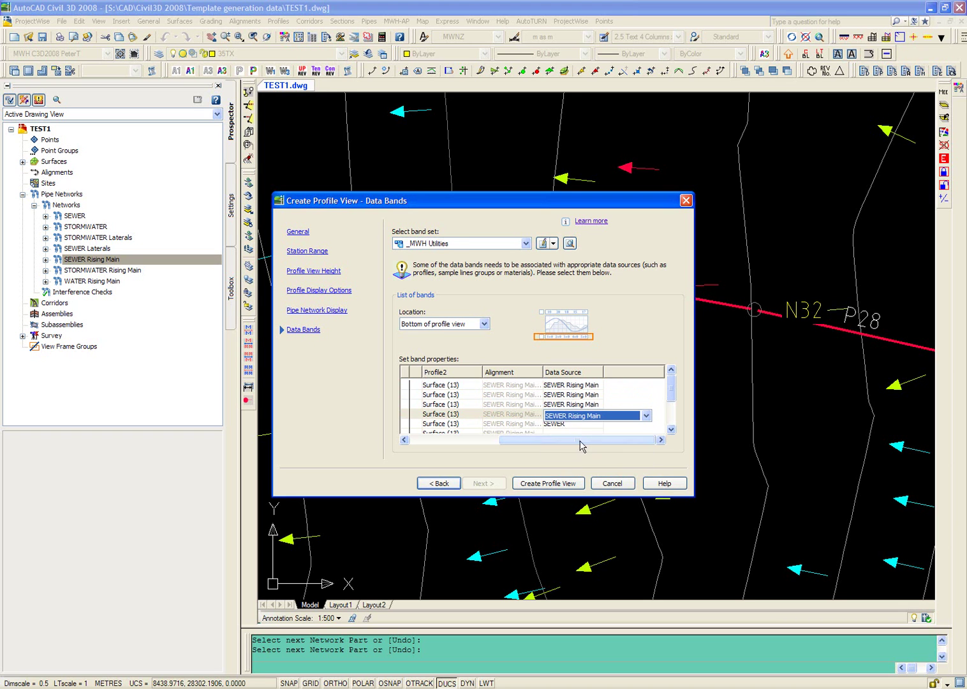
pyautogui.click(581, 423)
pyautogui.click(581, 425)
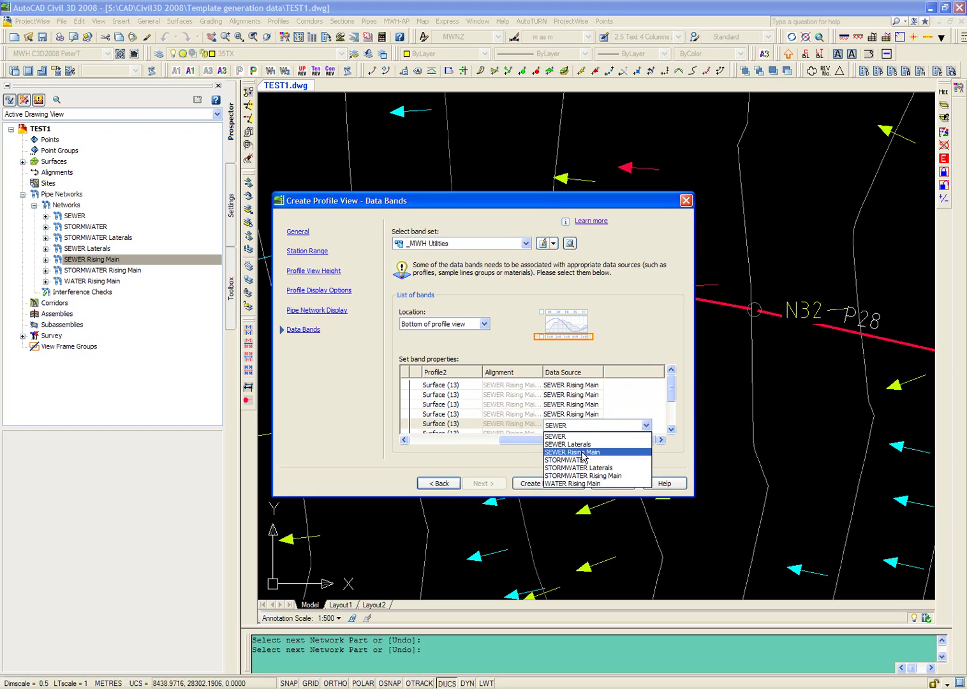
pyautogui.click(580, 443)
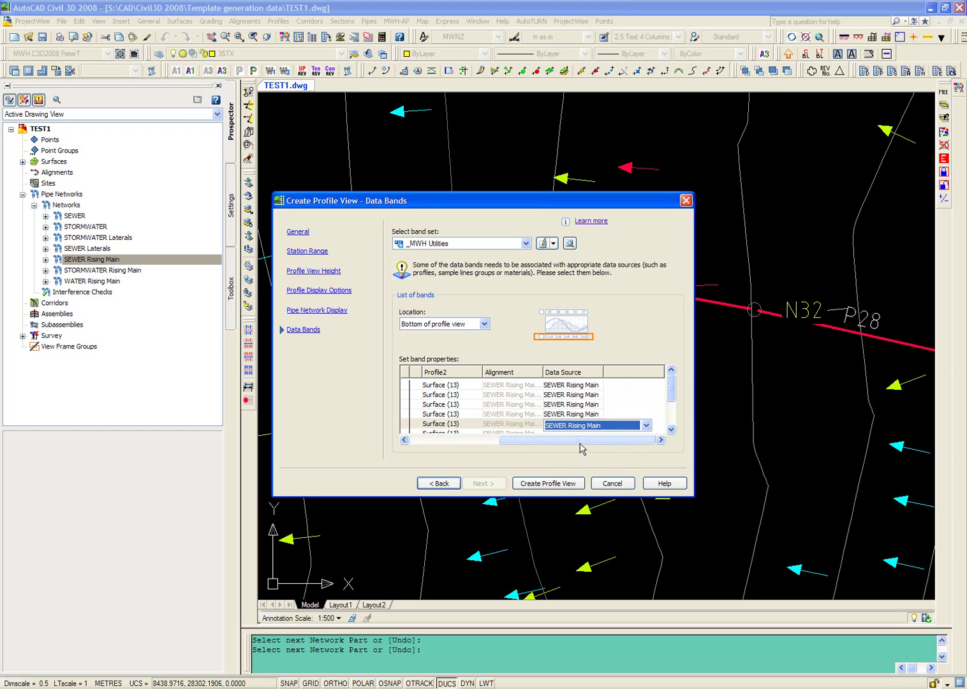
pyautogui.click(673, 390)
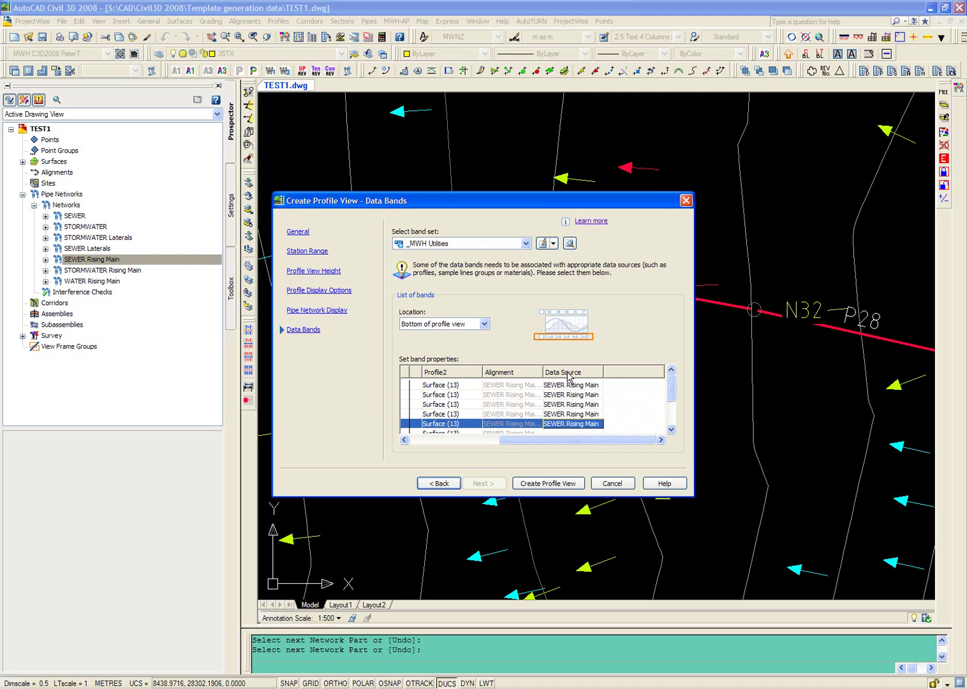
pyautogui.click(529, 483)
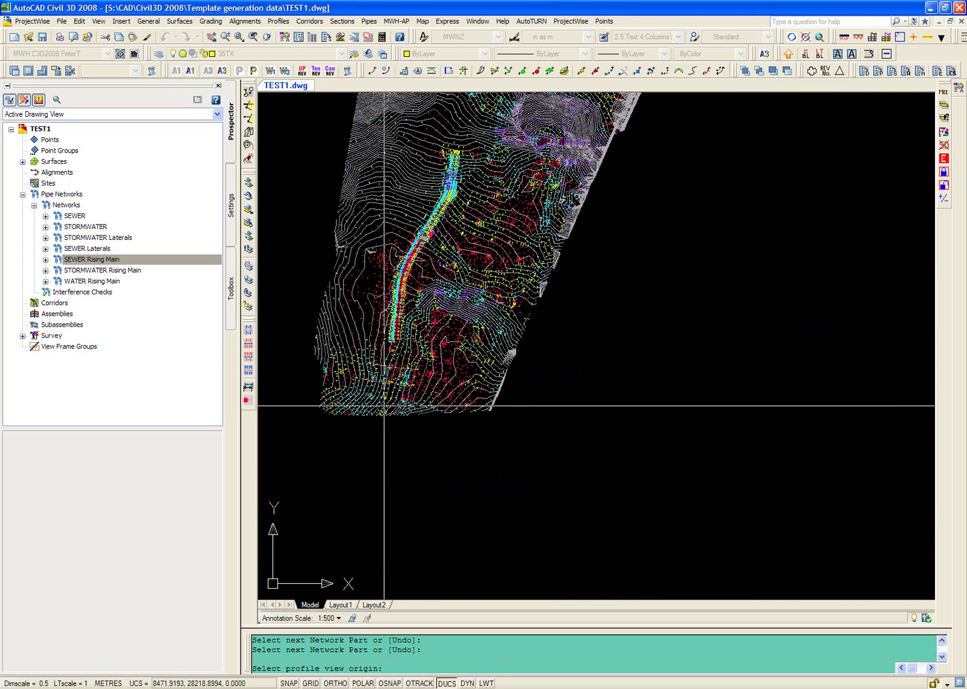
# Place the SEWER Rising Main LINE 8 profile view below the site and inspect its data bands.
pyautogui.scroll(3, 392, 412)
pyautogui.click(402, 421)
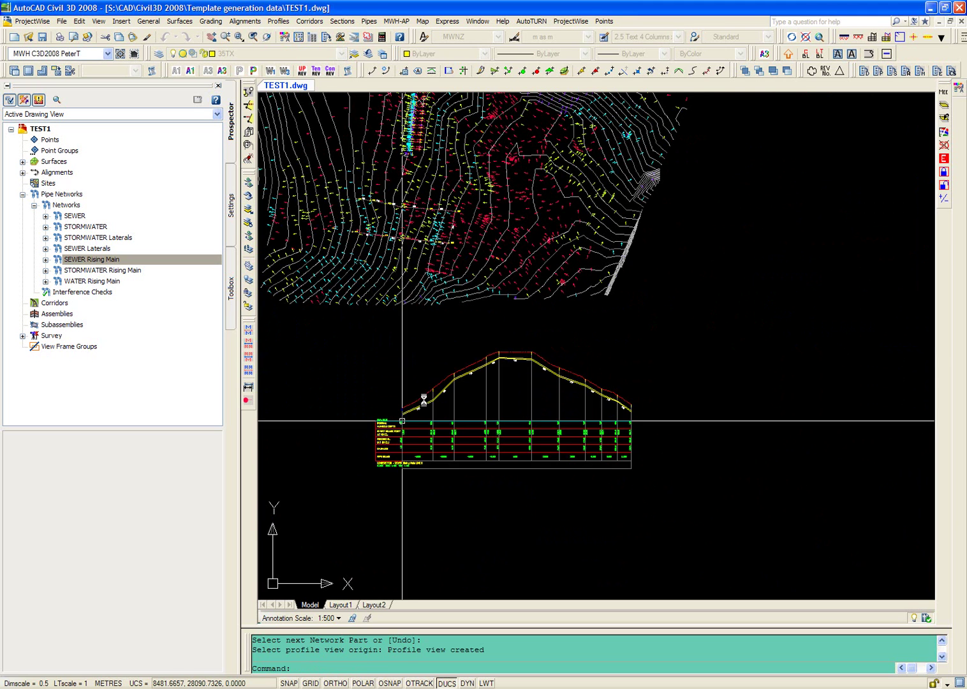
pyautogui.scroll(5, 466, 462)
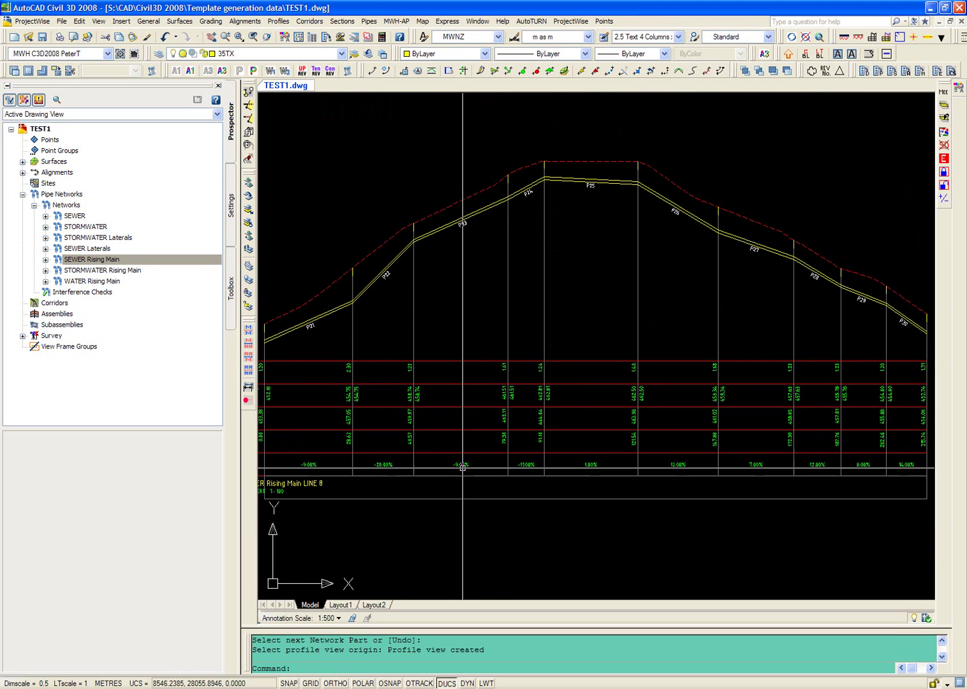
pyautogui.scroll(-1, 615, 438)
pyautogui.scroll(1, 504, 466)
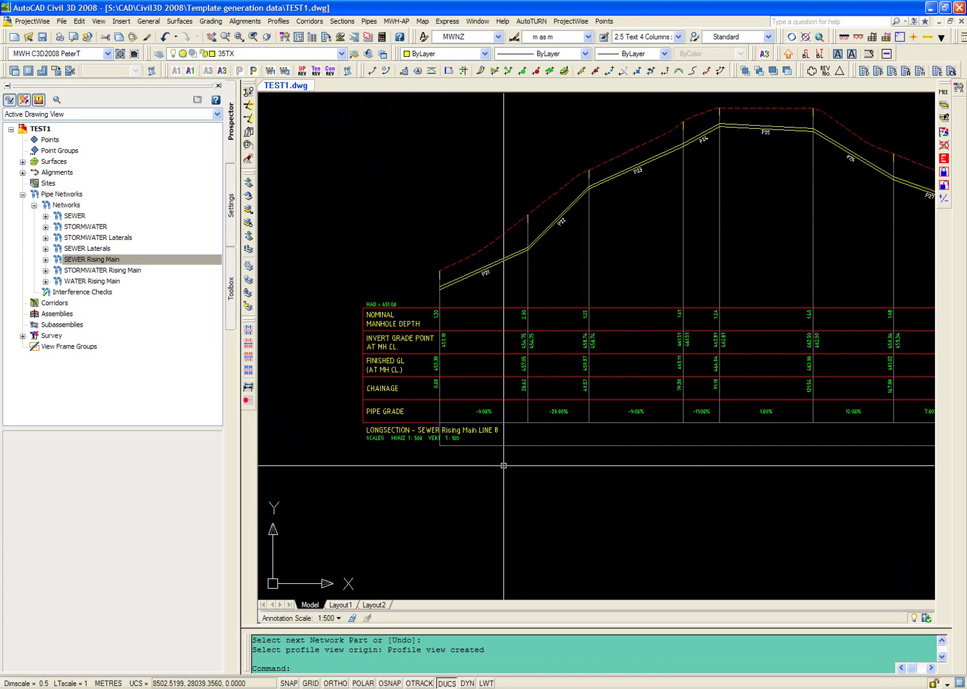
pyautogui.scroll(2, 504, 466)
pyautogui.scroll(1, 504, 466)
pyautogui.moveTo(462, 473); pyautogui.dragTo(498, 457, button='middle')
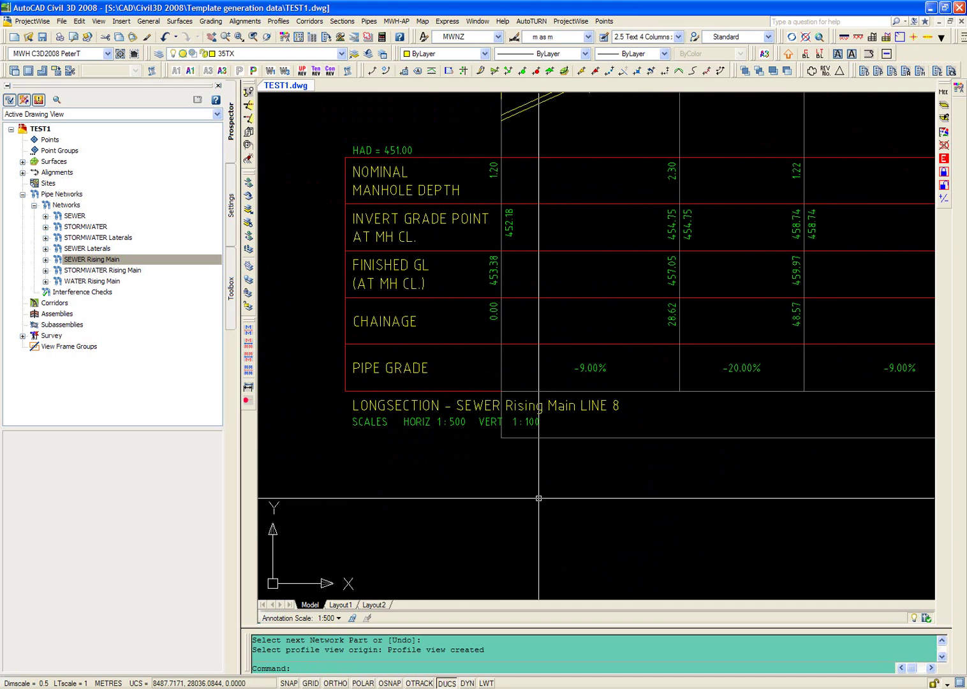
pyautogui.scroll(-5, 539, 499)
pyautogui.scroll(2, 537, 507)
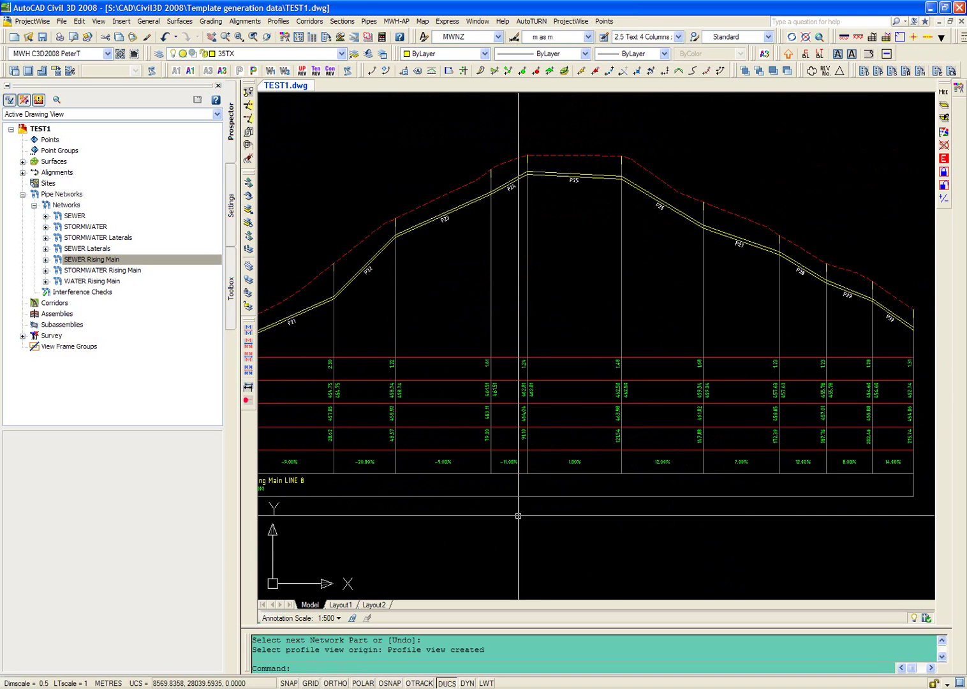
pyautogui.scroll(8, 499, 453)
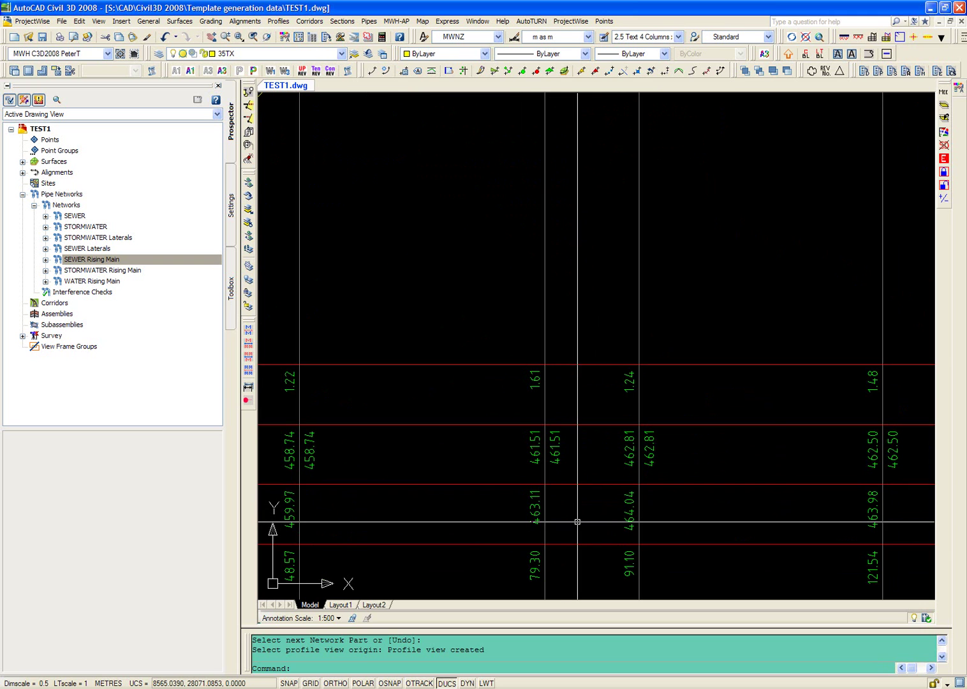
pyautogui.scroll(-3, 577, 522)
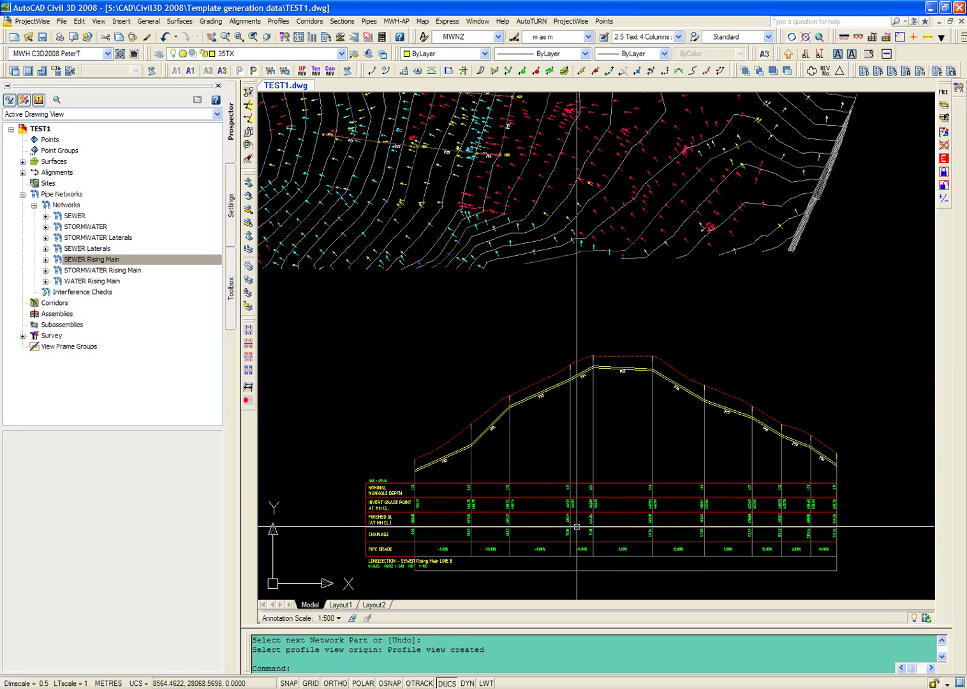
pyautogui.scroll(1, 576, 518)
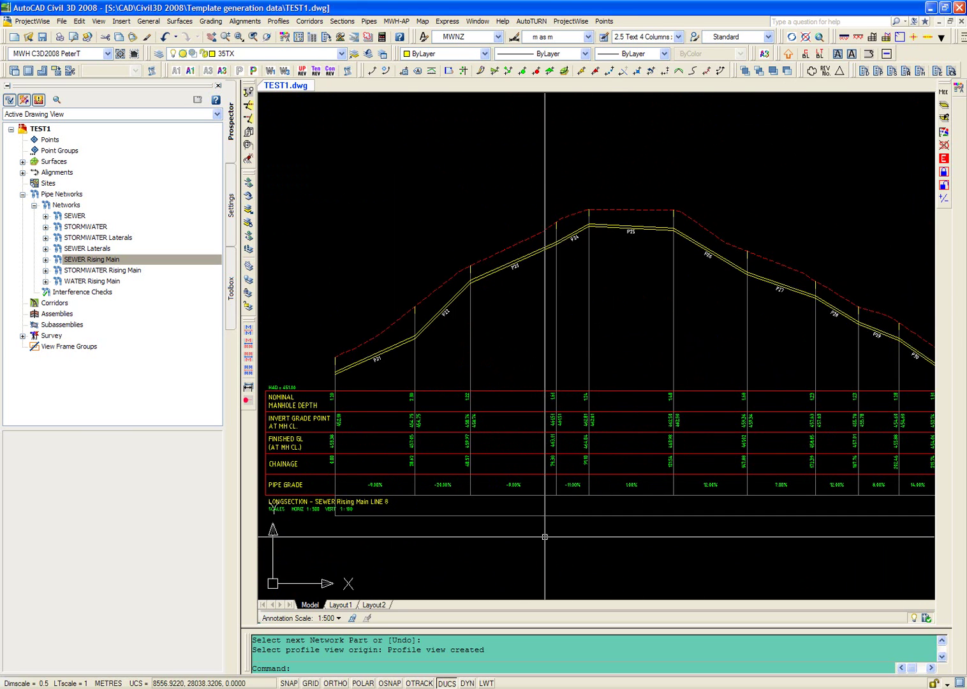
pyautogui.scroll(-2, 514, 541)
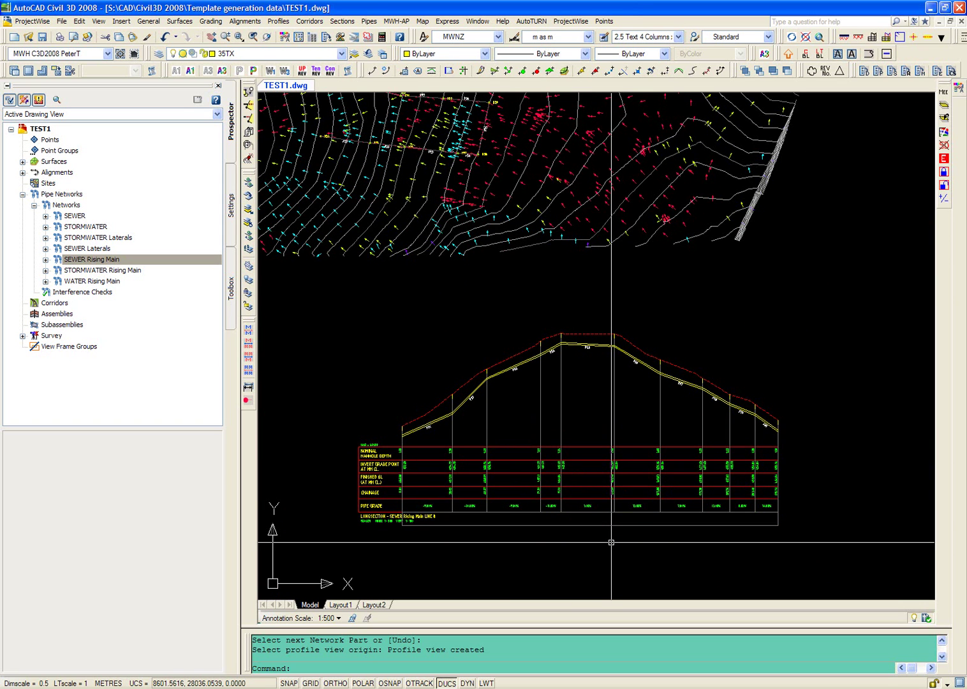
pyautogui.scroll(5, 490, 460)
pyautogui.scroll(-5, 465, 473)
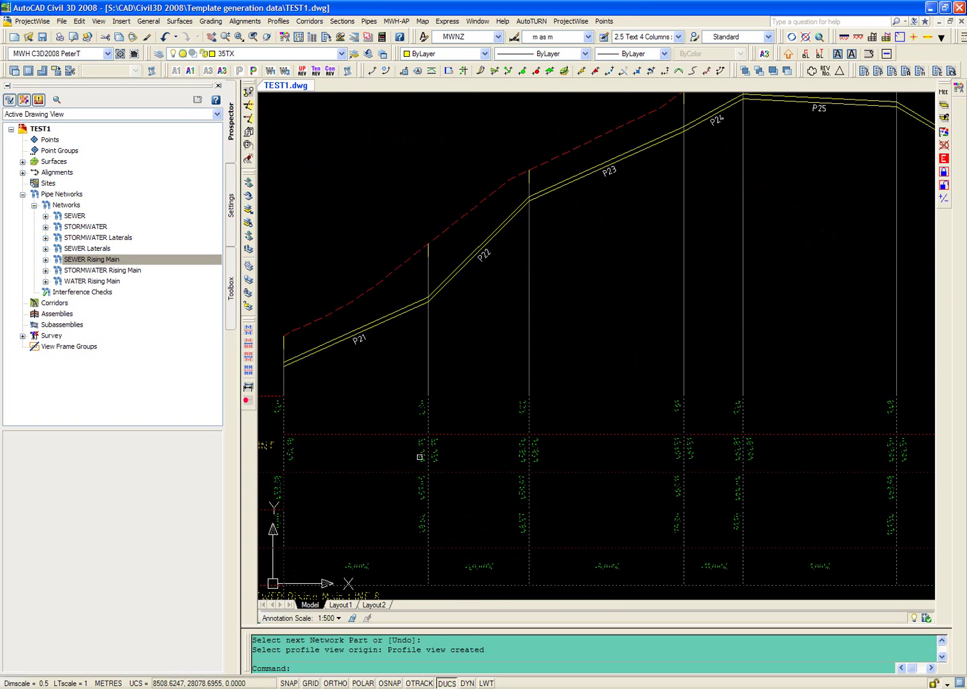